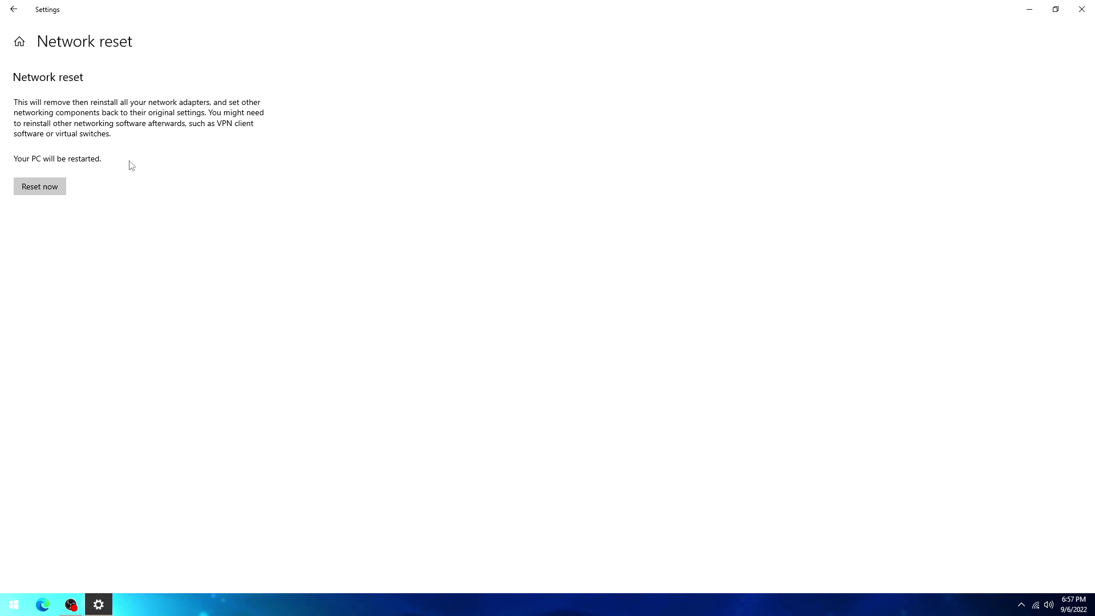
Reset all network settings, confirm the reset, dismiss the shutdown notice and close Settings.
left_click(52, 187)
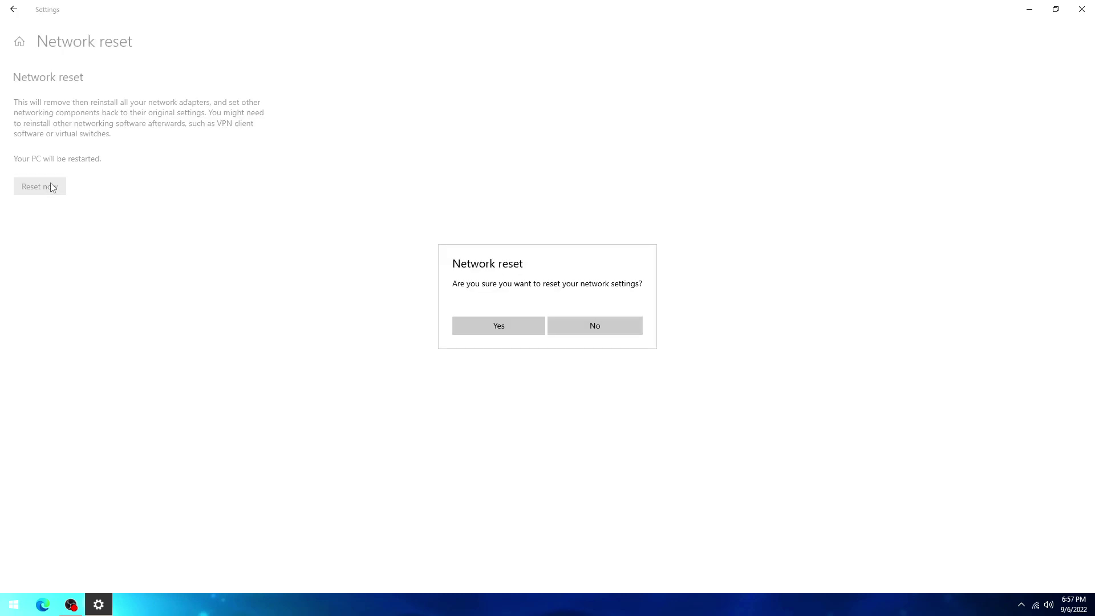
left_click(499, 328)
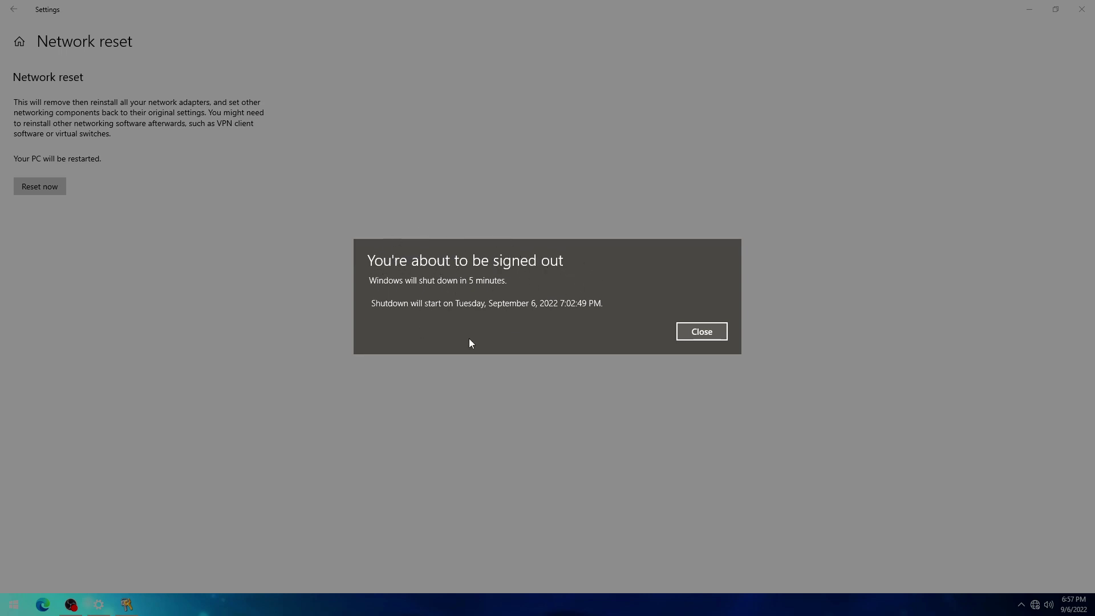
left_click(697, 334)
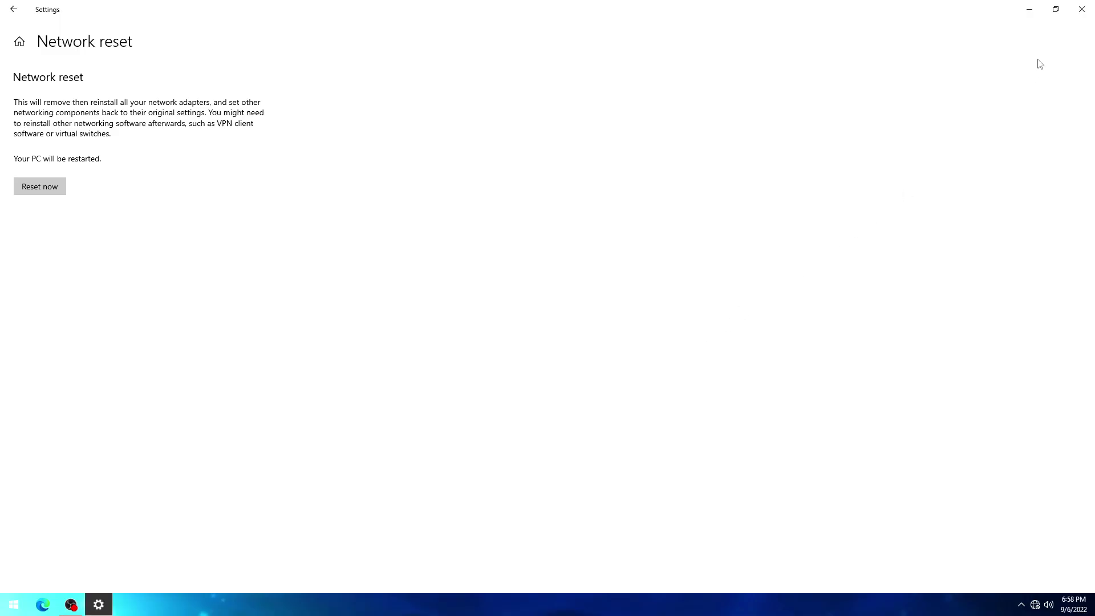
left_click(1080, 10)
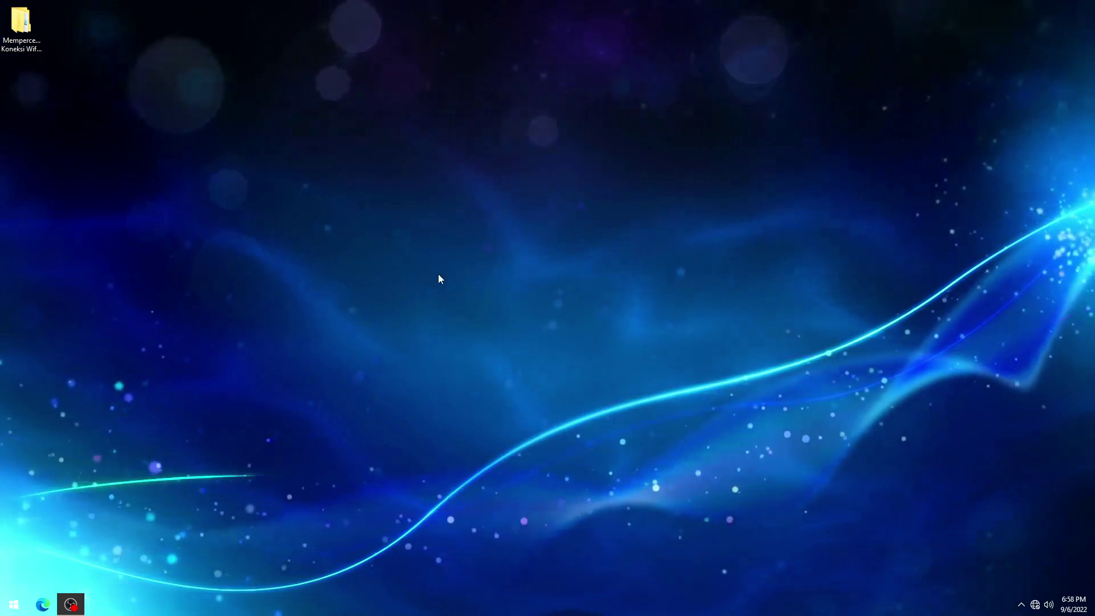
Restart the computer.
left_click(14, 604)
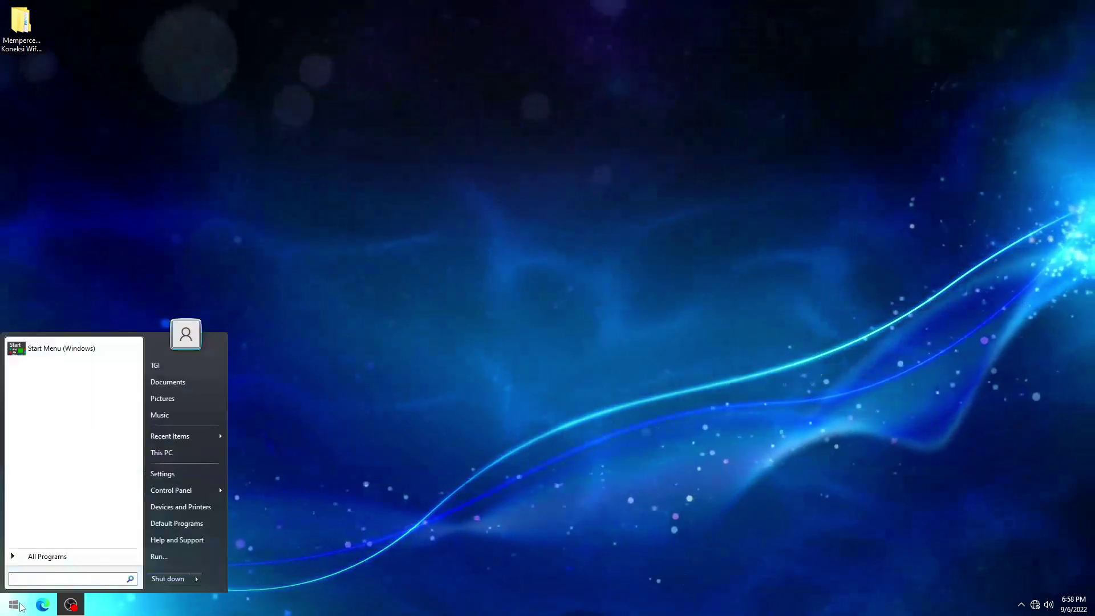
left_click(199, 577)
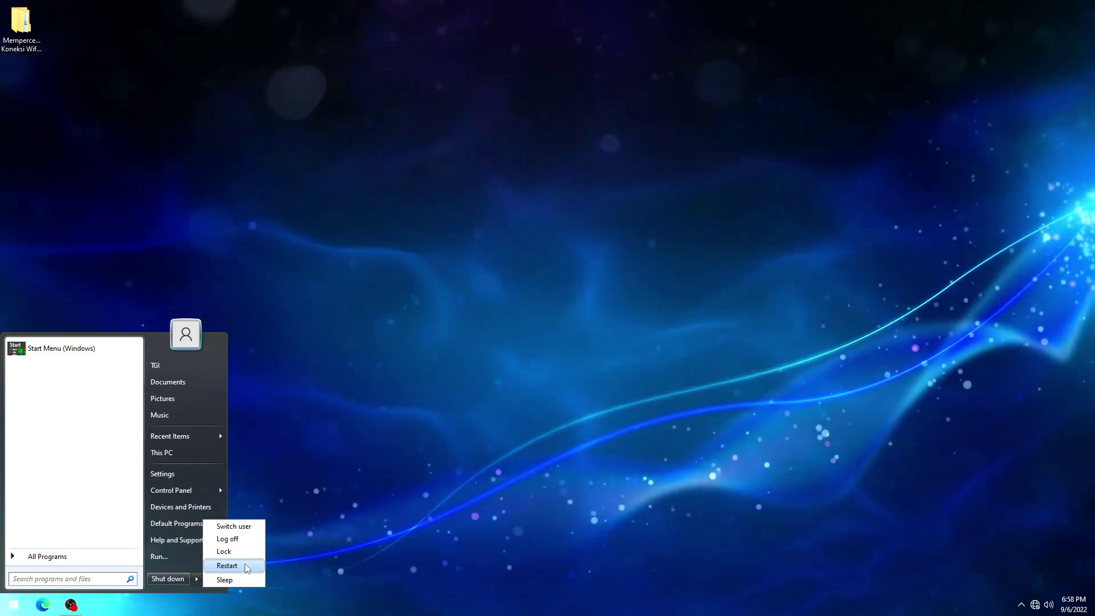
left_click(498, 344)
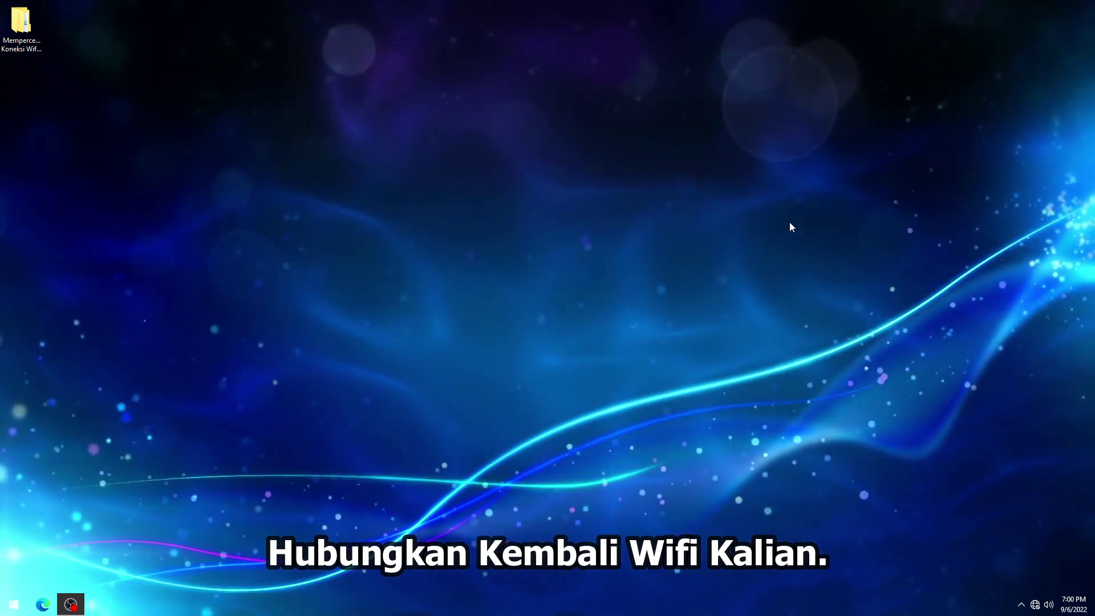
Connect to the Beta.10 Wi-Fi network with automatic connection enabled.
left_click(1035, 605)
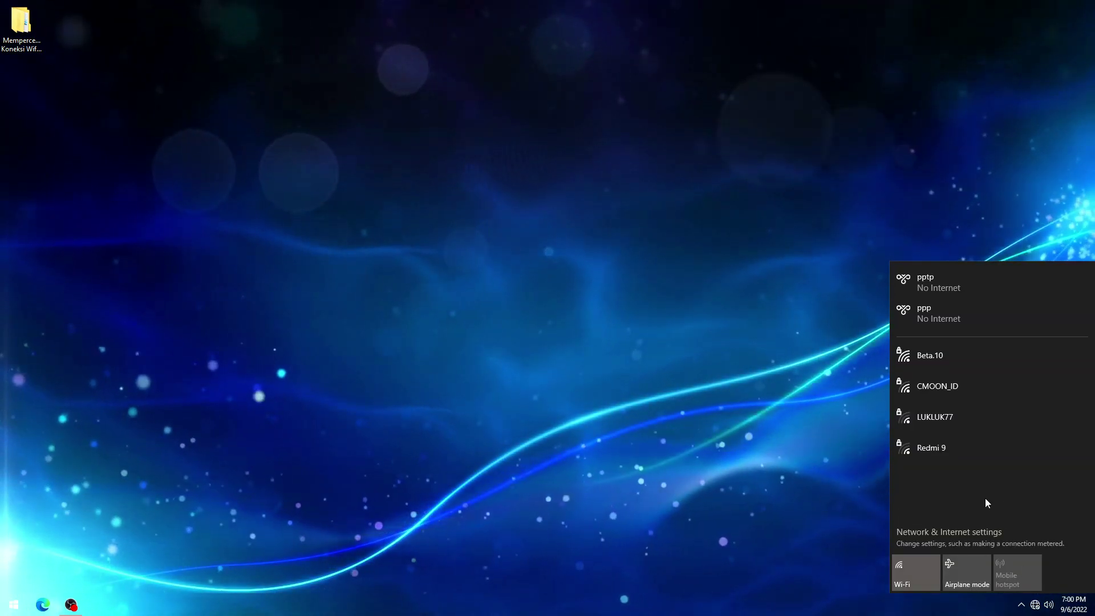
left_click(974, 363)
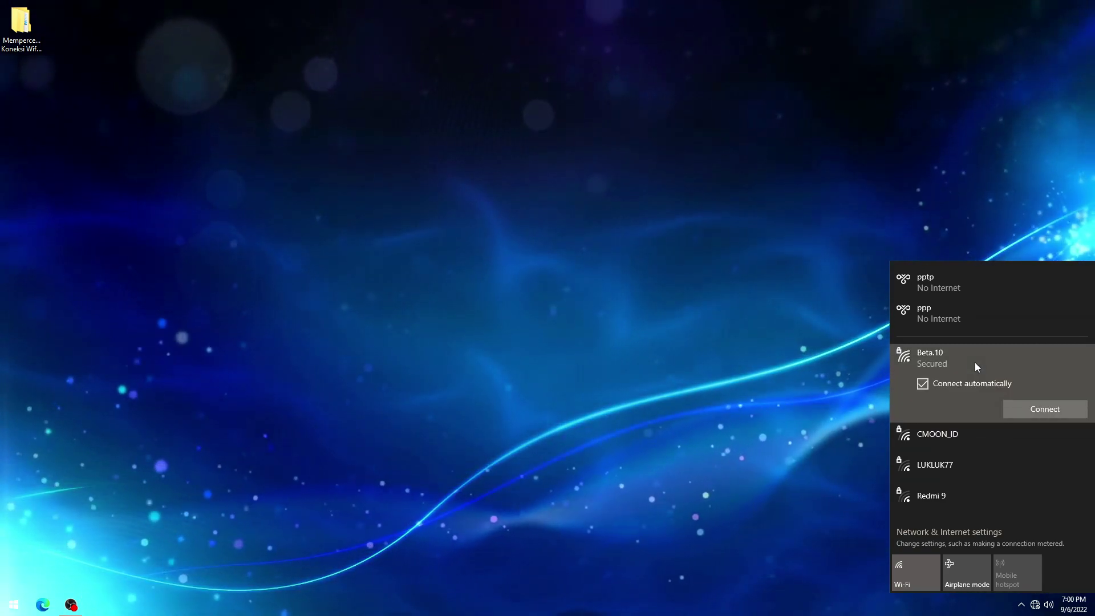
left_click(1007, 408)
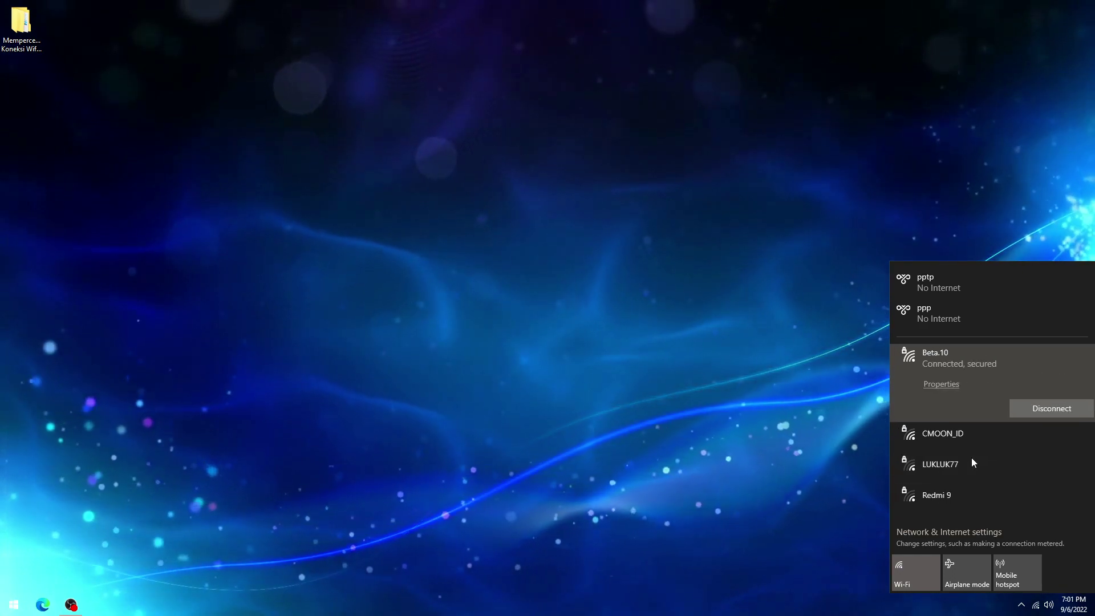
left_click(691, 296)
Move the Mempercepat Koneksi Wifi folder to the middle of the desktop and open its "1. Network Tweaks" subfolder.
left_click_drag(21, 23, 517, 163)
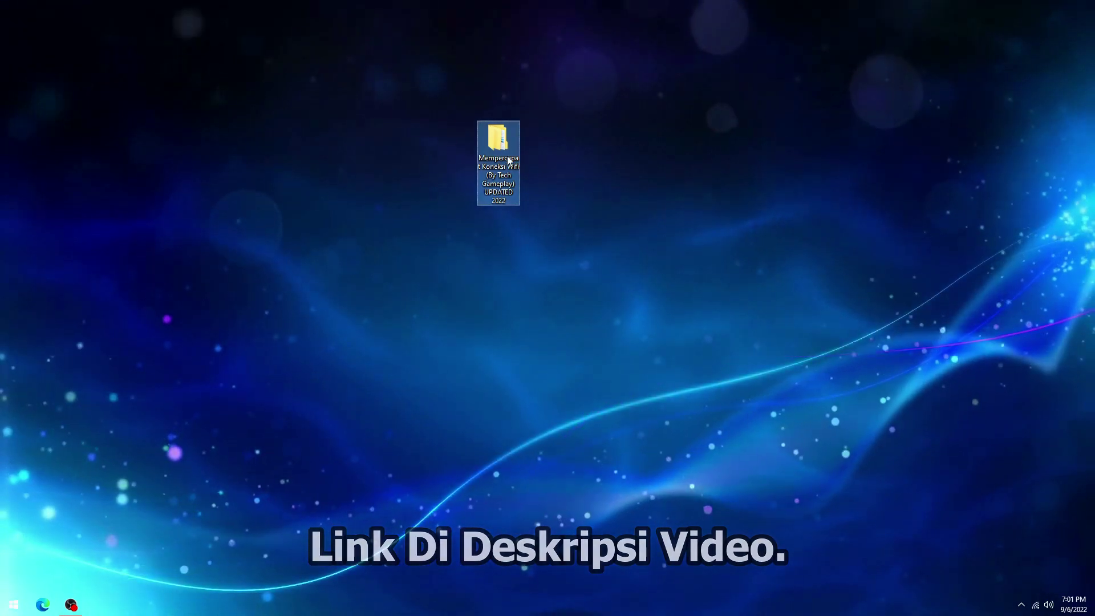
left_click(603, 154)
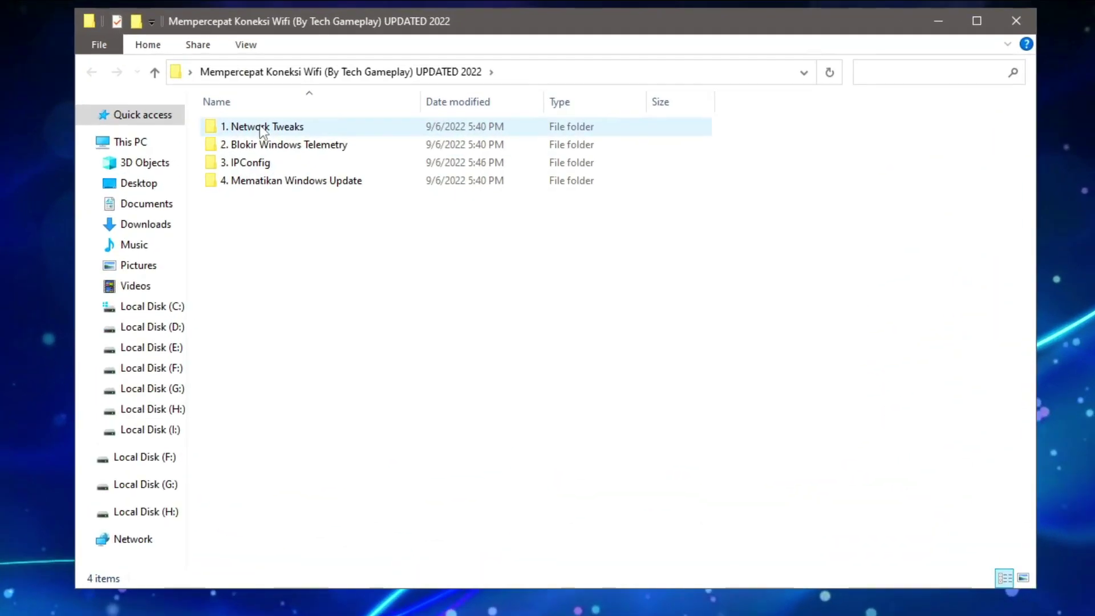
double_click(262, 126)
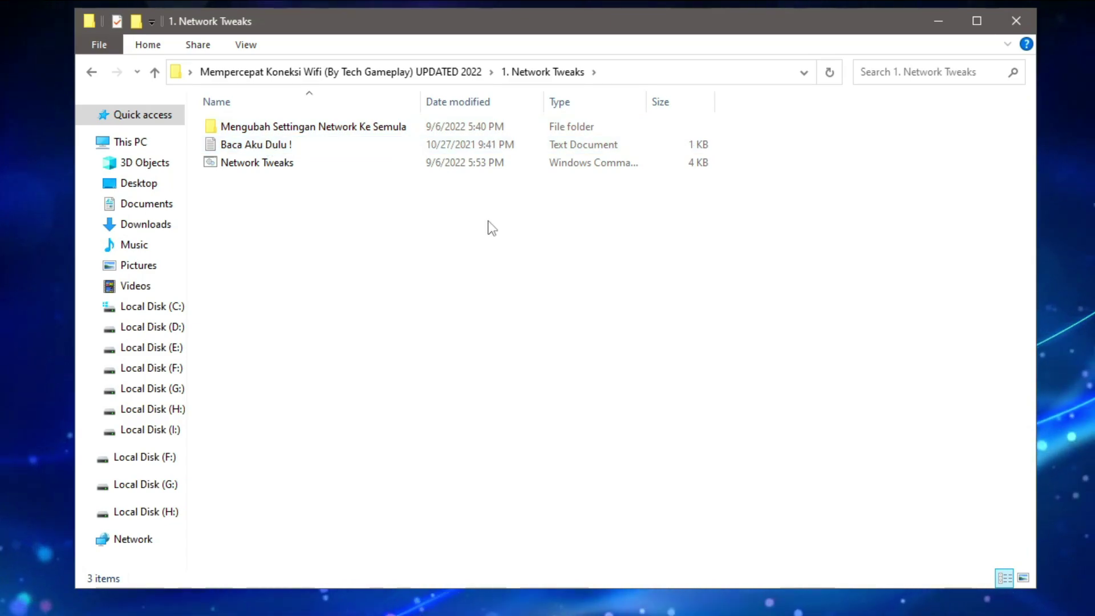
Read the "Baca Aku Dulu !" text file in the Network Tweaks folder and close it.
double_click(268, 145)
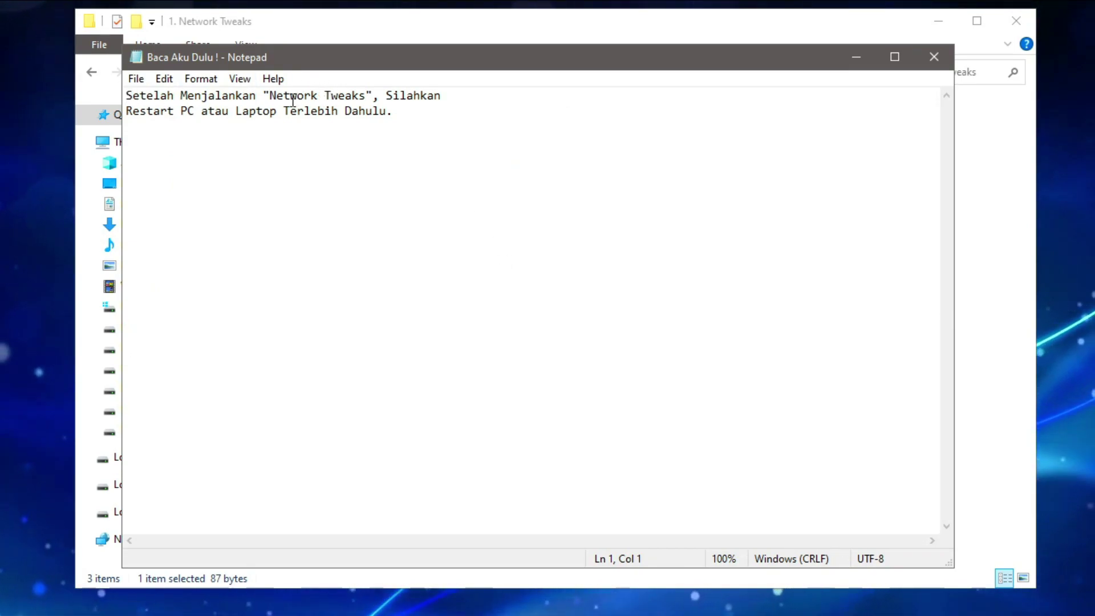
left_click(980, 207)
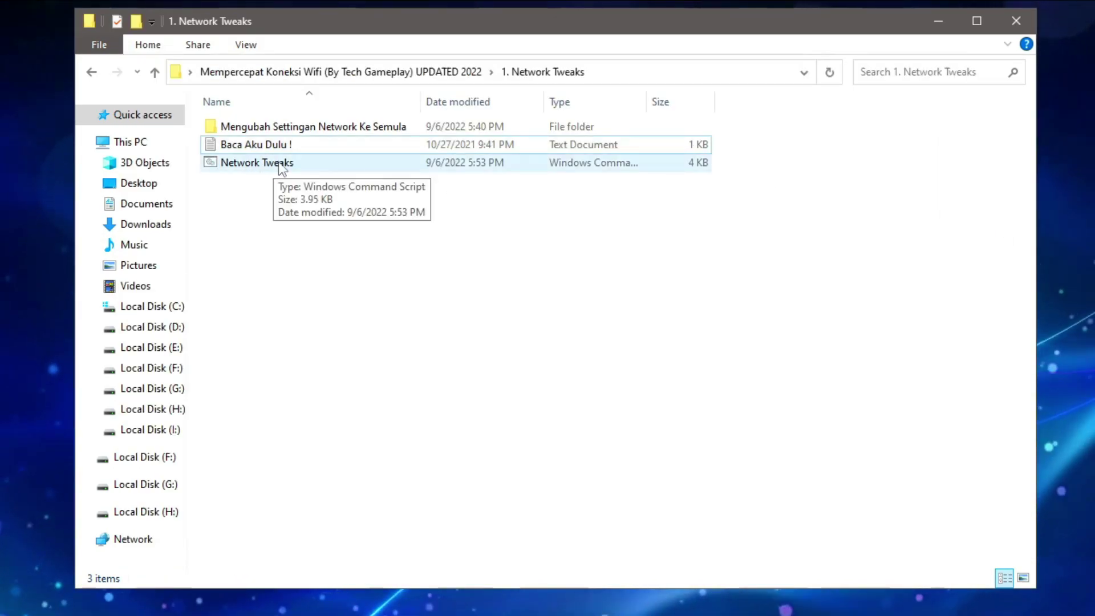
double_click(256, 145)
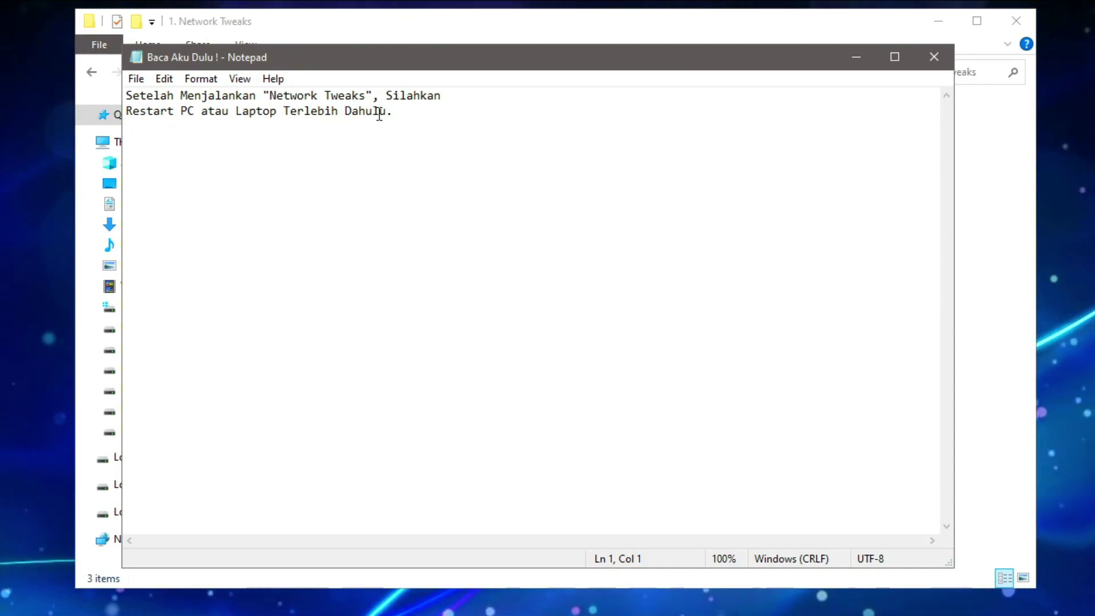
left_click(933, 58)
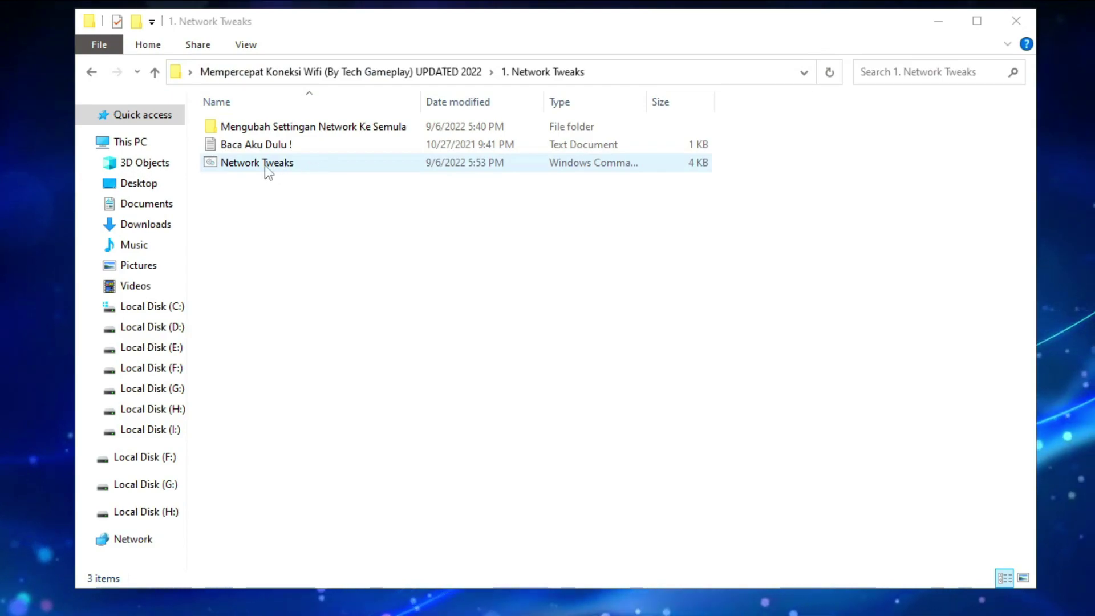
Run the Network Tweaks script as administrator and close its console once it has finished.
left_click(246, 164)
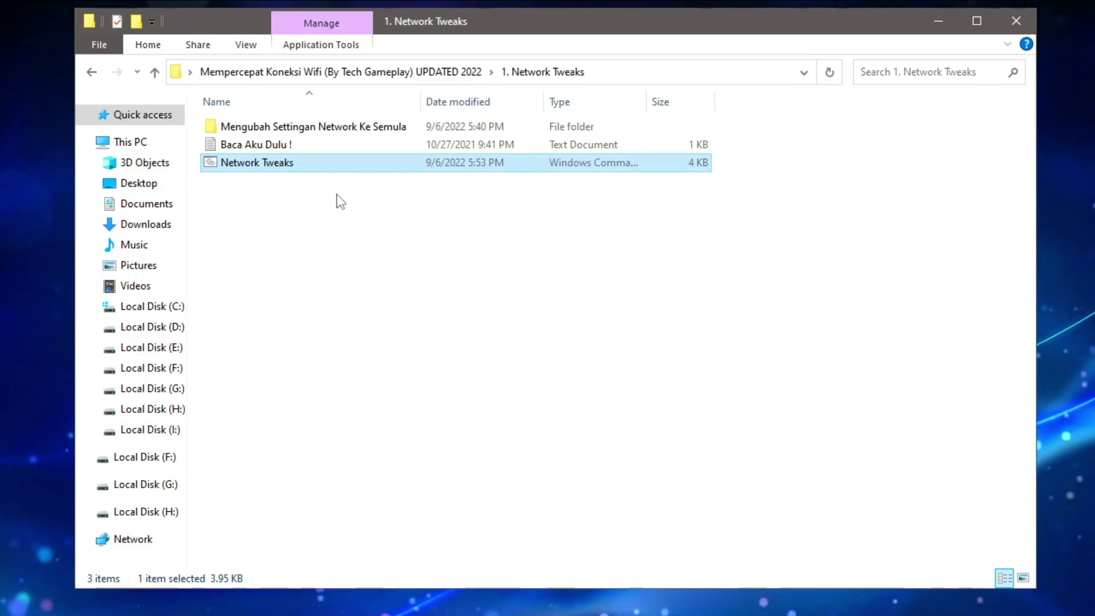
right_click(287, 167)
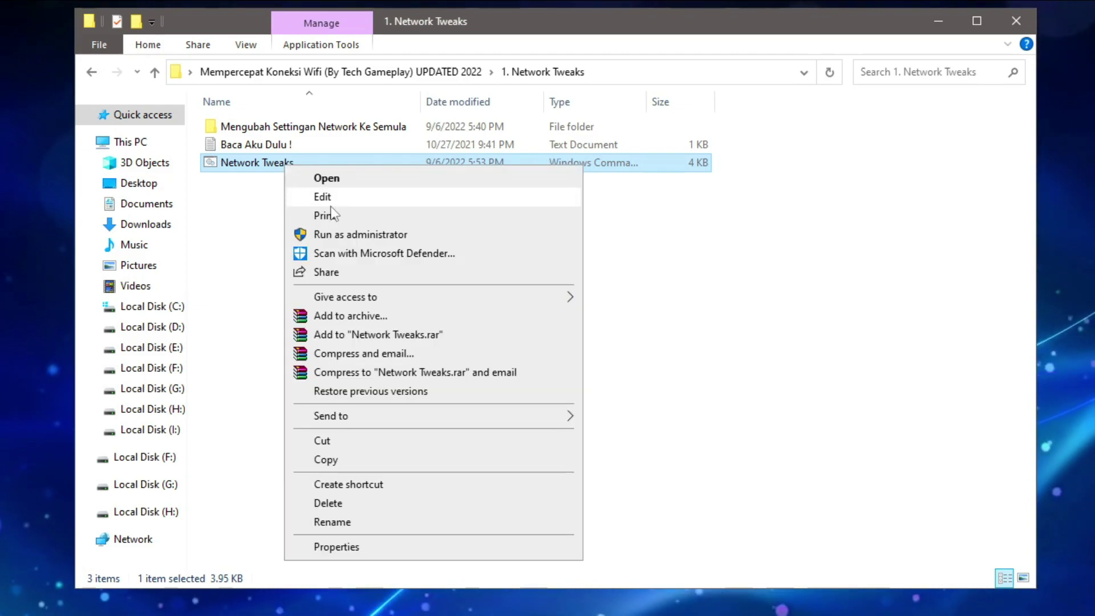
left_click(339, 232)
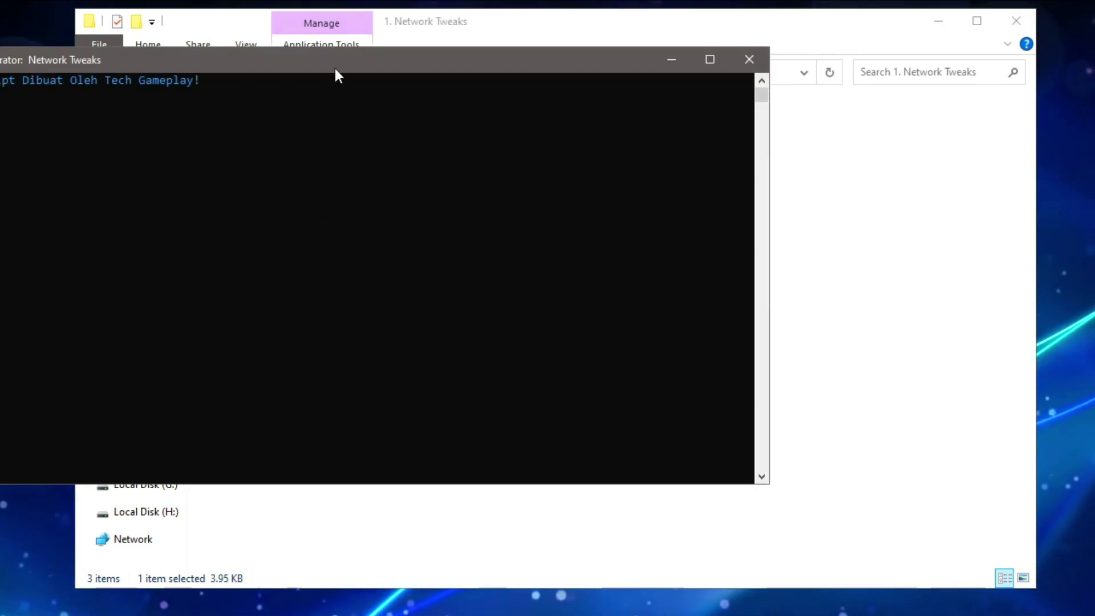
left_click_drag(333, 70, 523, 108)
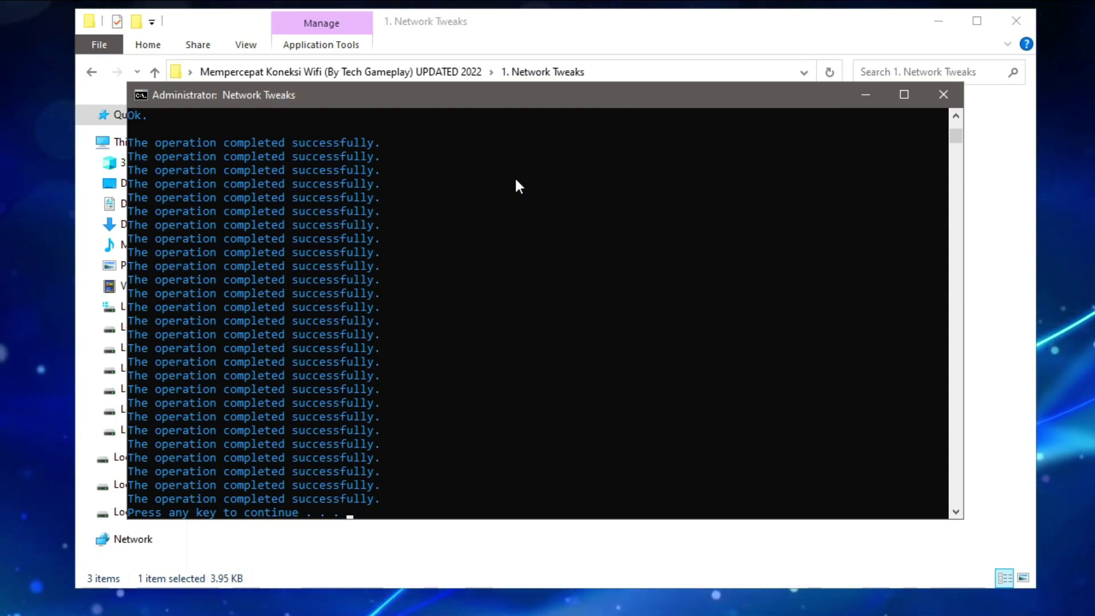
key("Return")
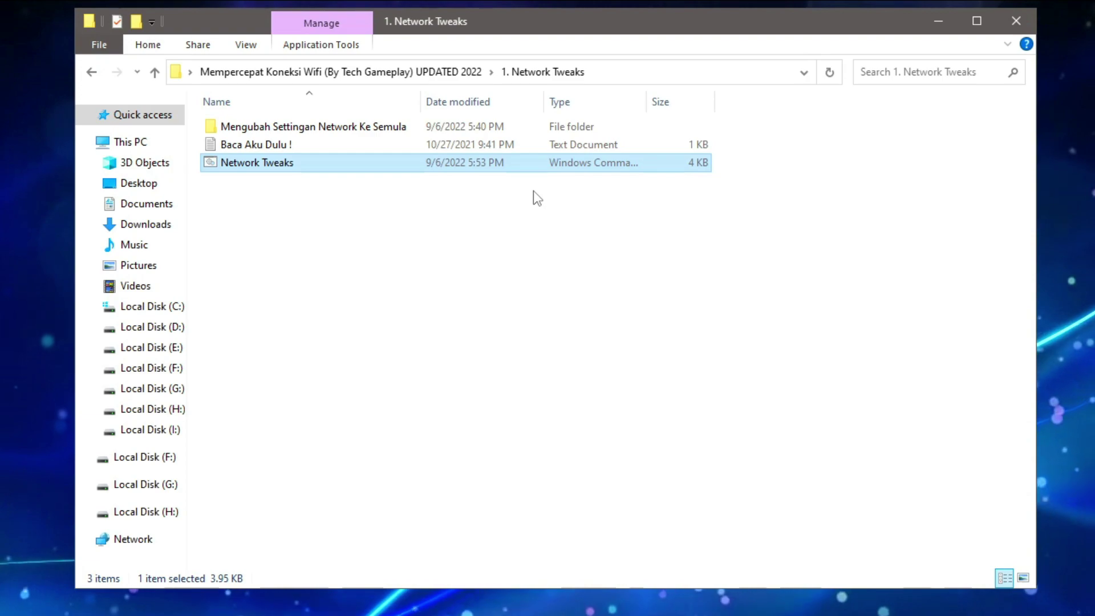
left_click(534, 193)
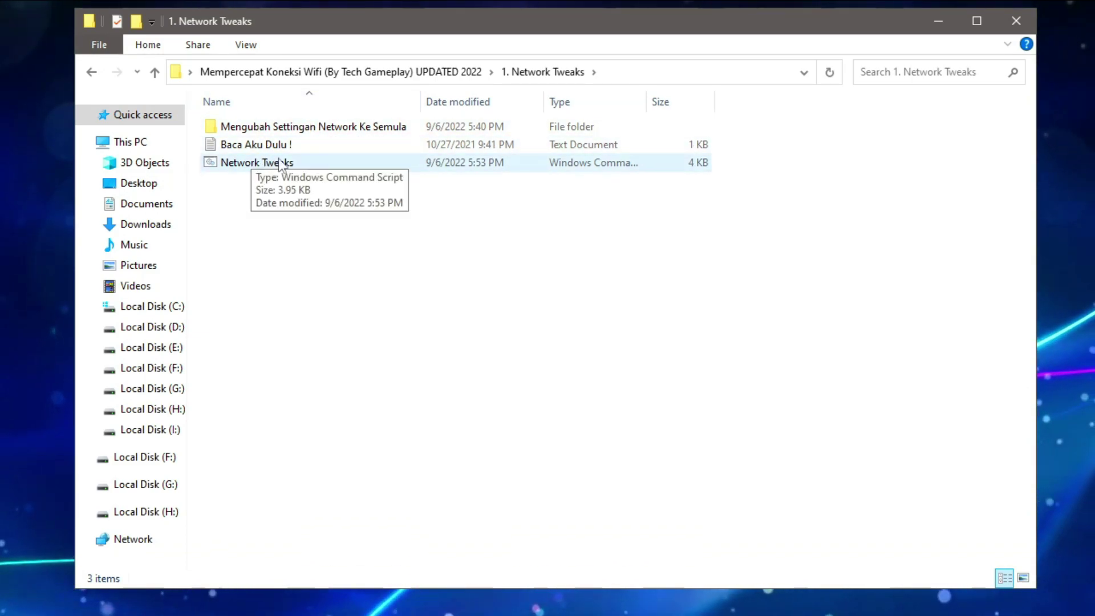
Look at the Network Tweaks (Default) script and its run options in the "Mengubah Settingan Network Ke Semula" folder.
double_click(385, 126)
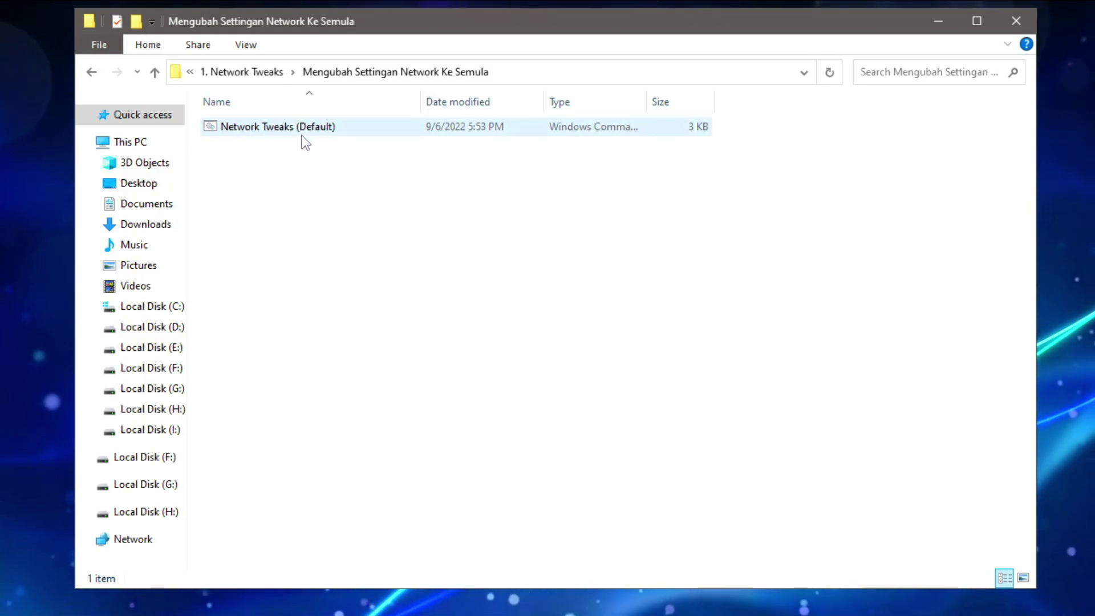
right_click(289, 126)
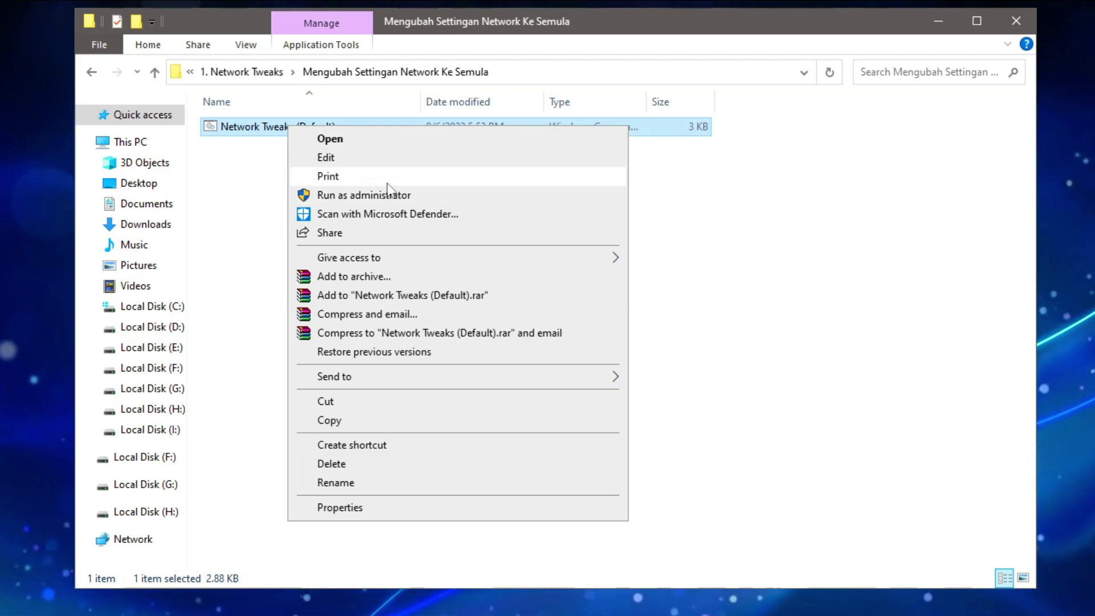
left_click(343, 194)
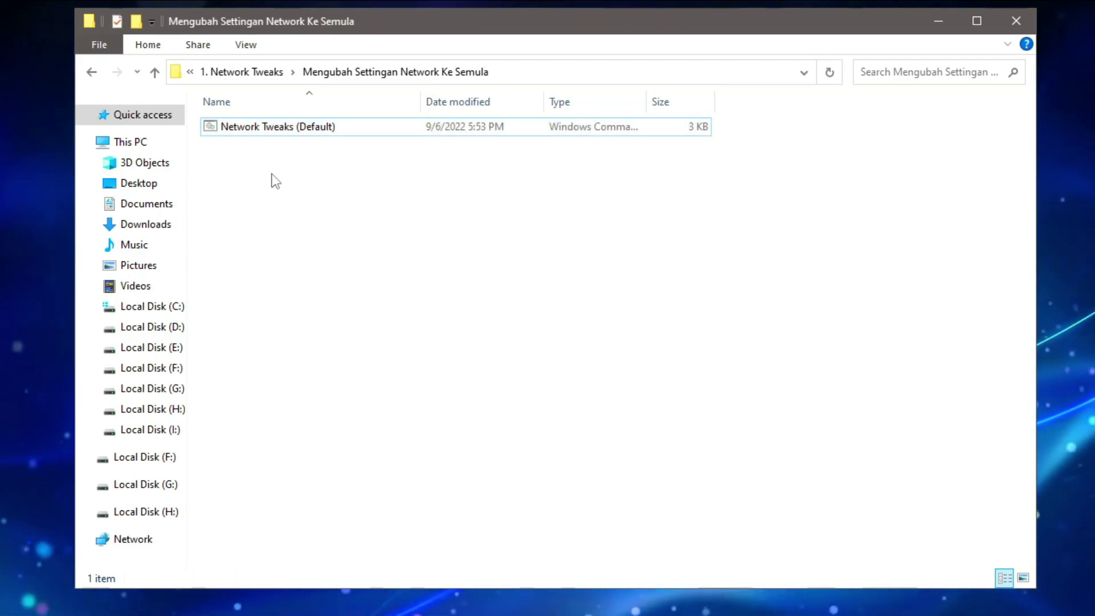
Return to the main Mempercepat Koneksi Wifi folder and open the "2. Blokir Windows Telemetry" subfolder.
left_click(259, 73)
left_click(373, 75)
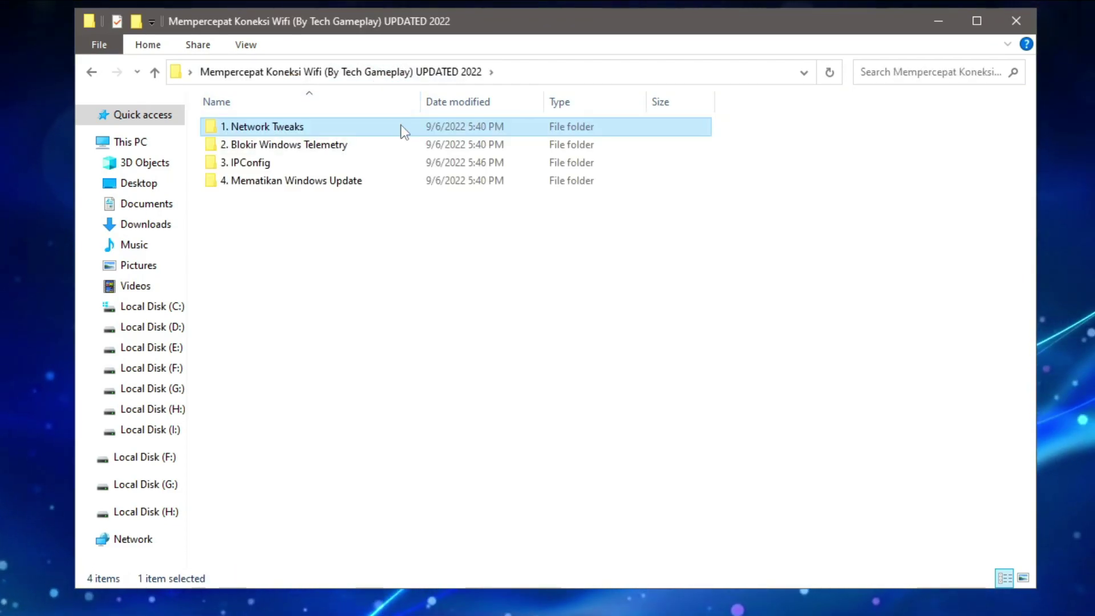
mouse_move(260, 149)
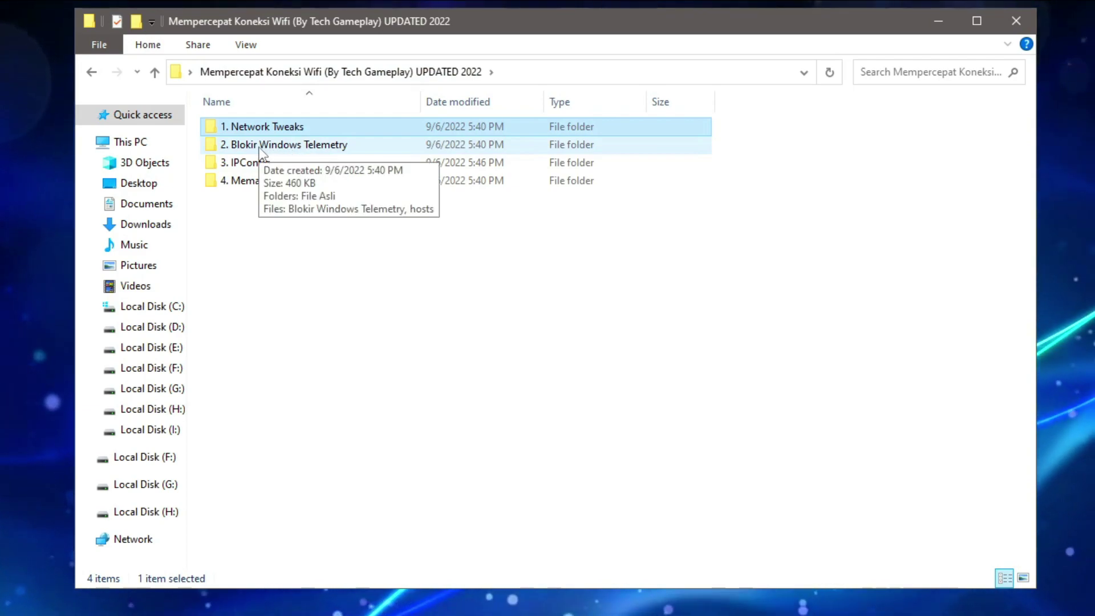
double_click(261, 150)
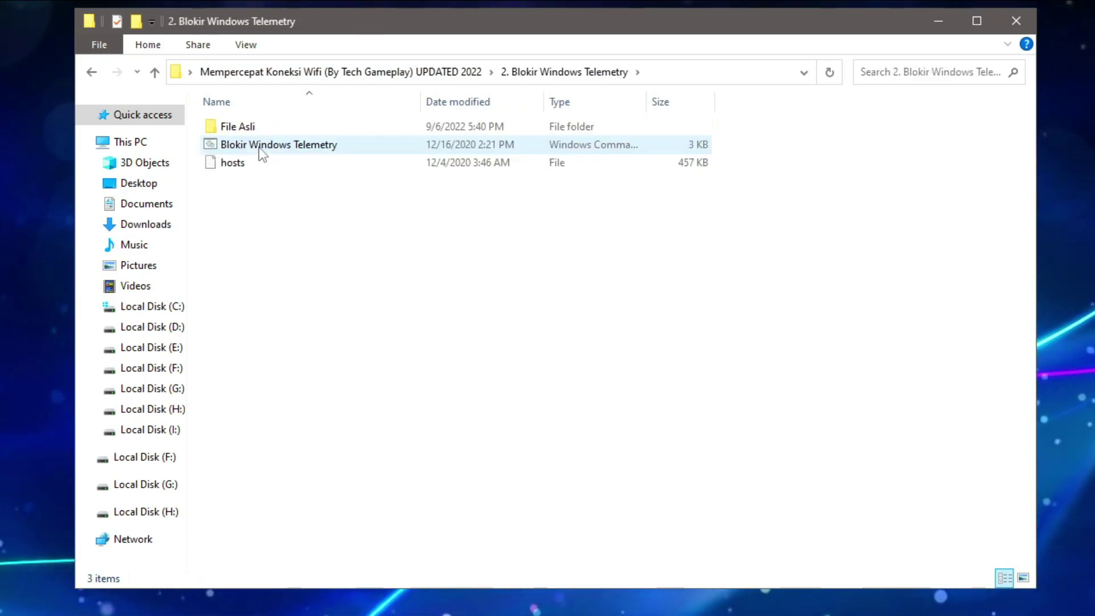
Run the Blokir Windows Telemetry script as administrator and submit the answer at its prompt.
left_click(262, 152)
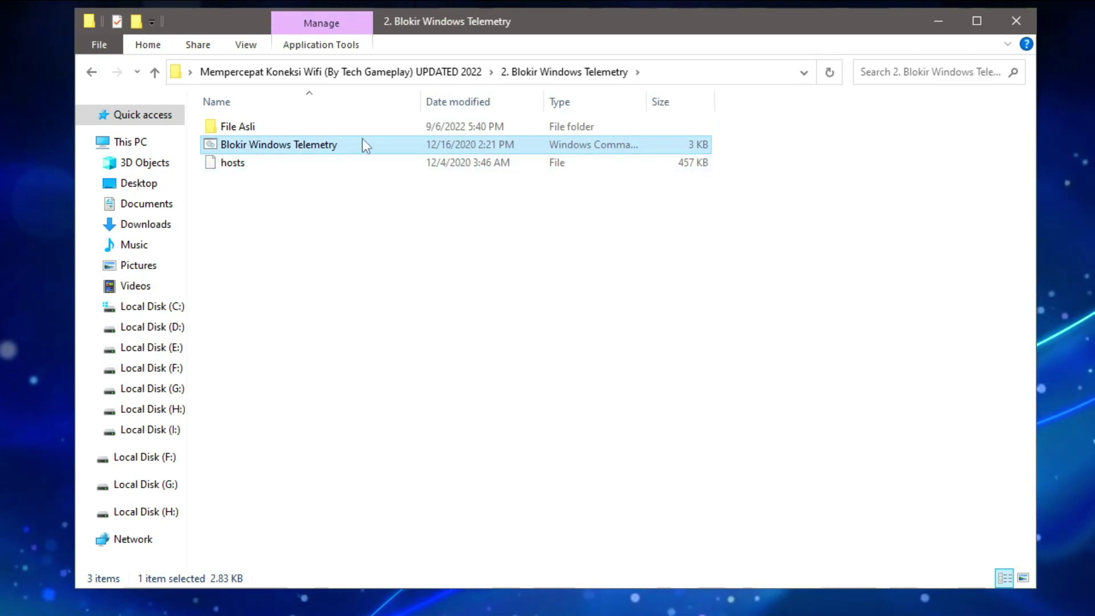
right_click(253, 149)
left_click(321, 212)
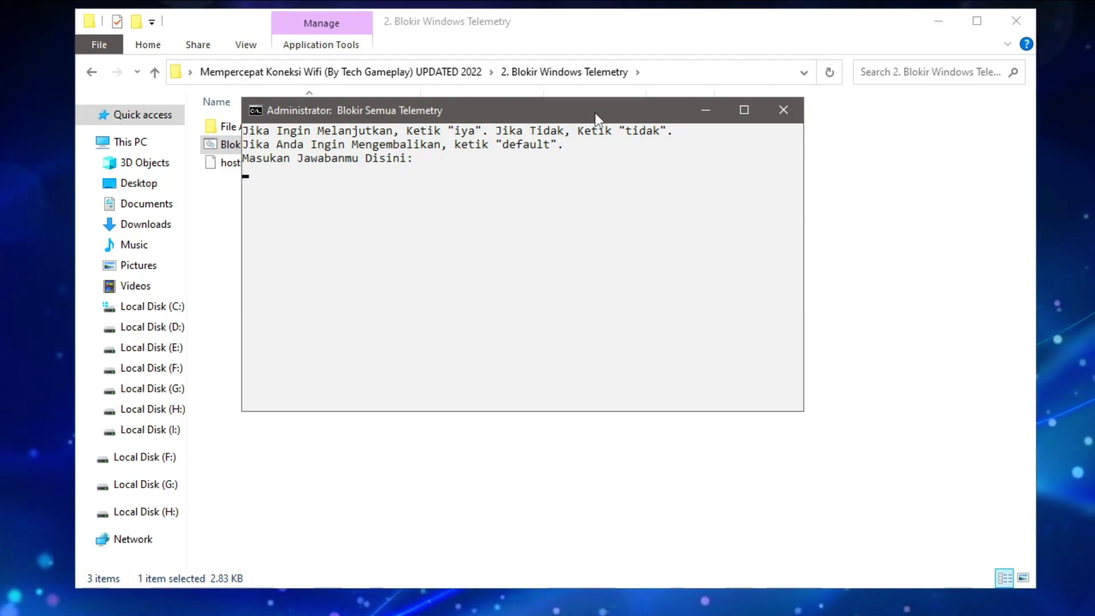
key("Return")
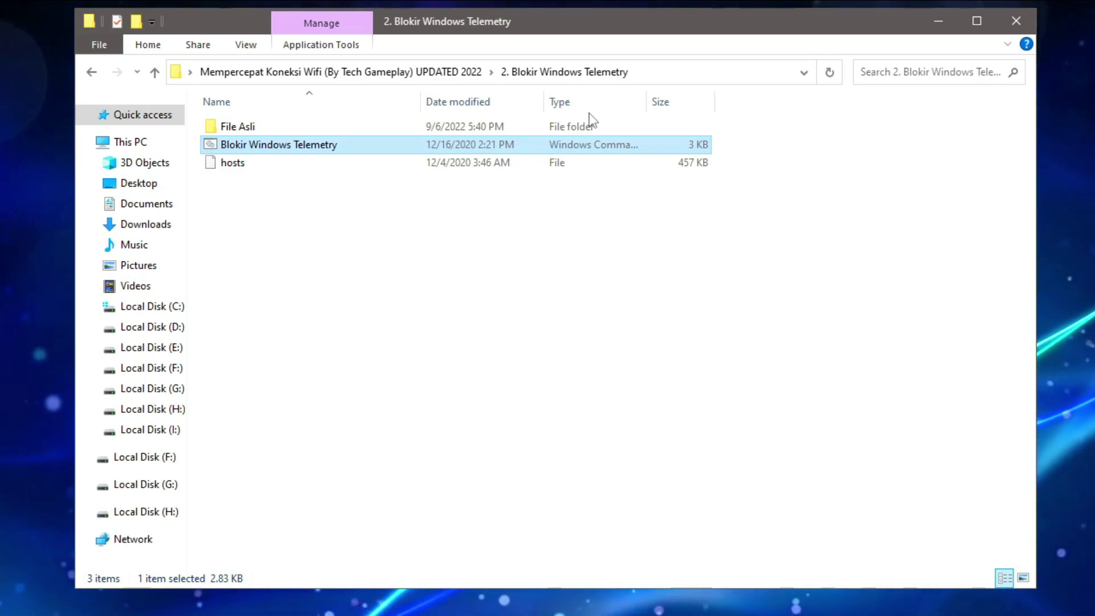
Copy the hosts file from the "2. Blokir Windows Telemetry" folder.
left_click(228, 165)
right_click(227, 164)
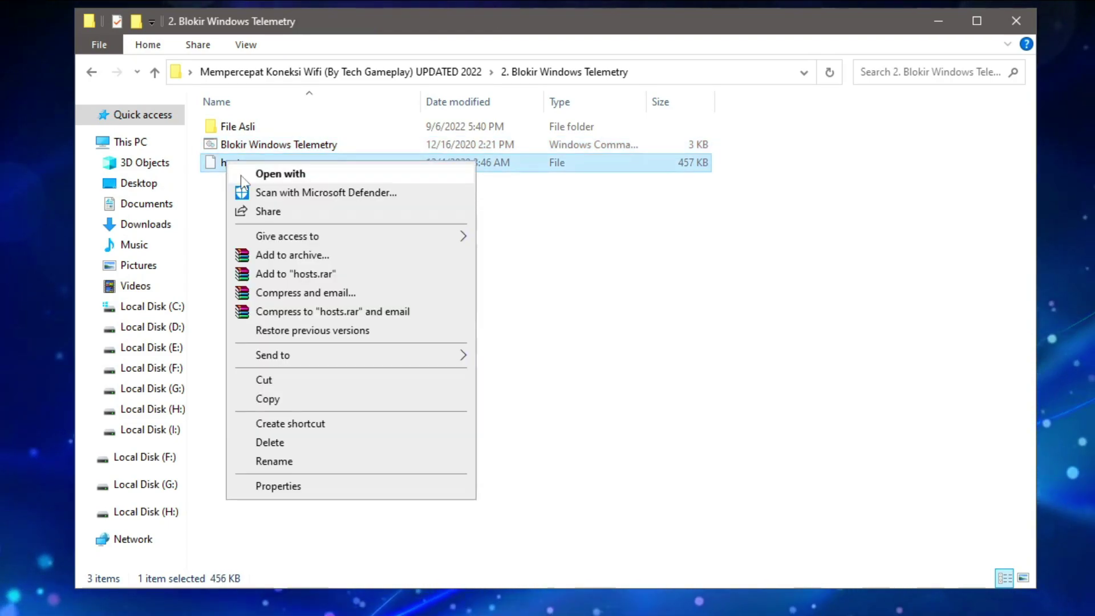
left_click(292, 399)
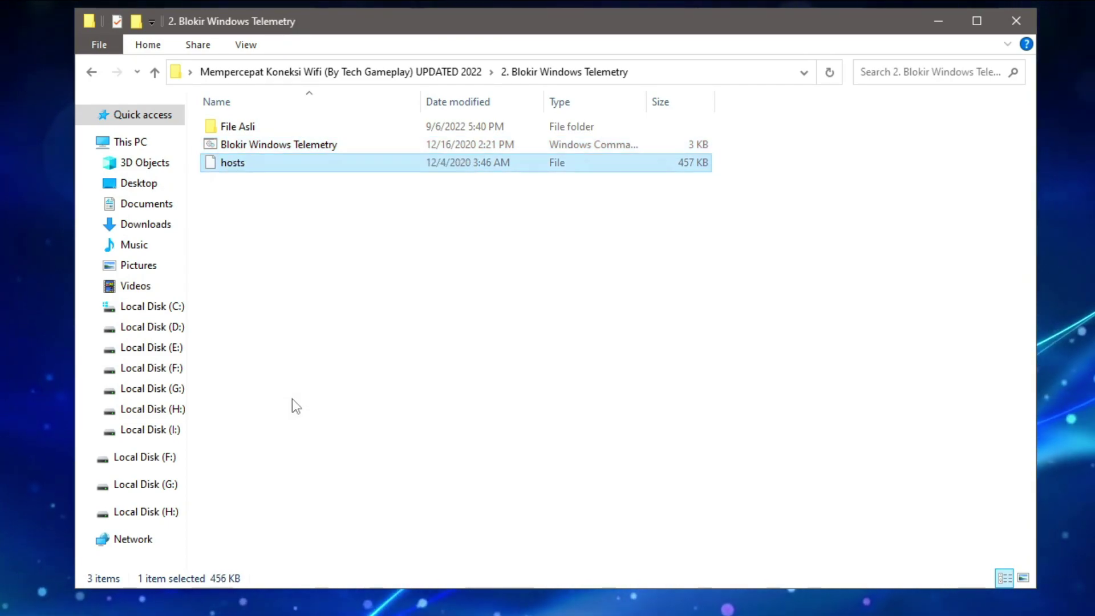
Open a second File Explorer window and go to C:\Windows\System32.
key("super+e")
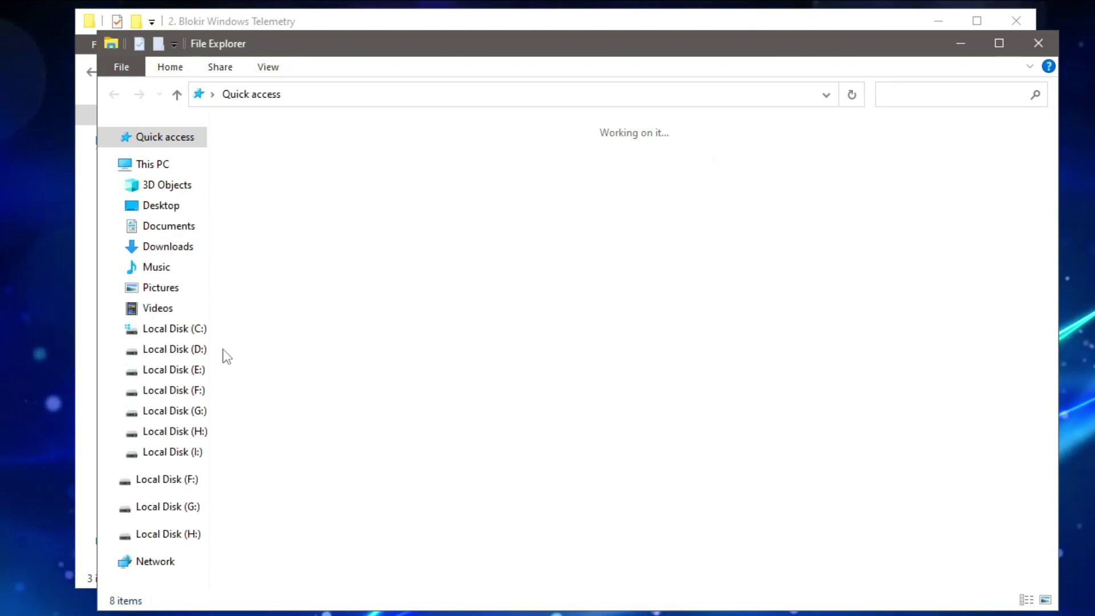
left_click(194, 333)
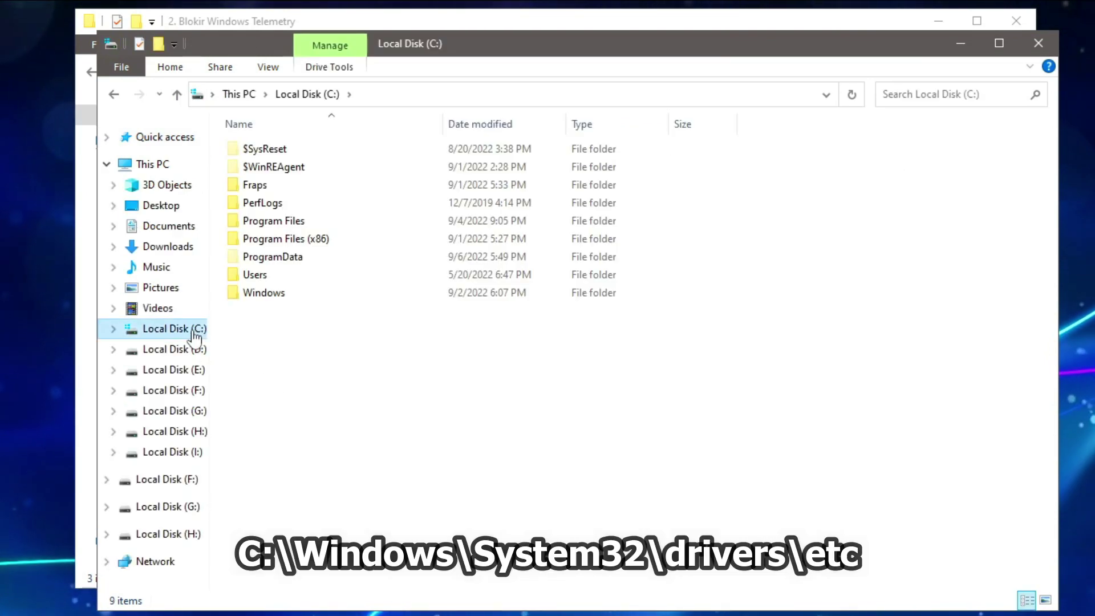
double_click(267, 292)
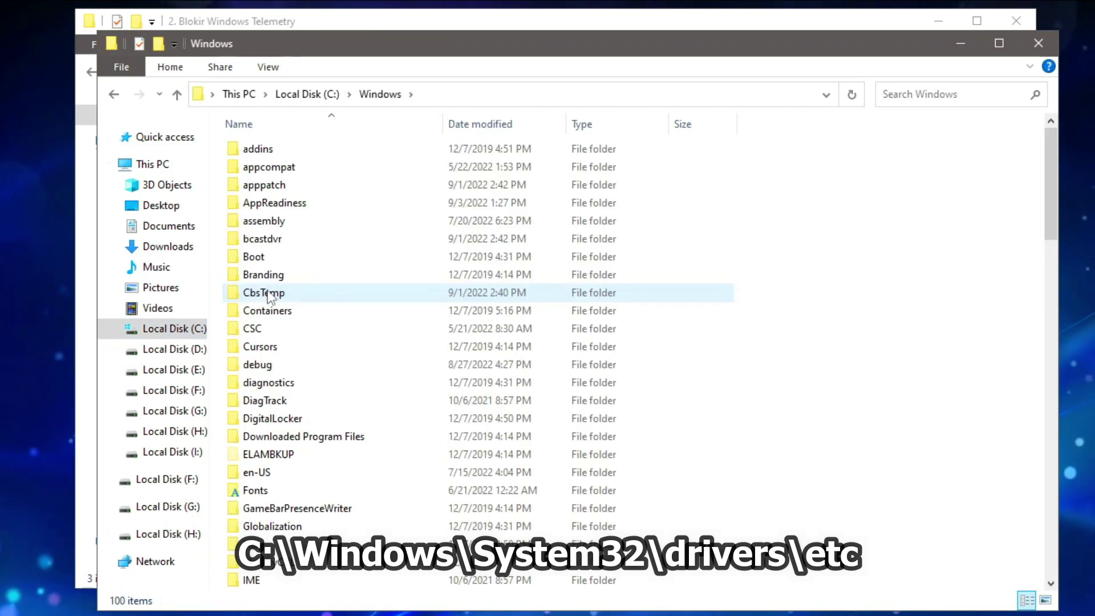
left_click(272, 296)
key("s")
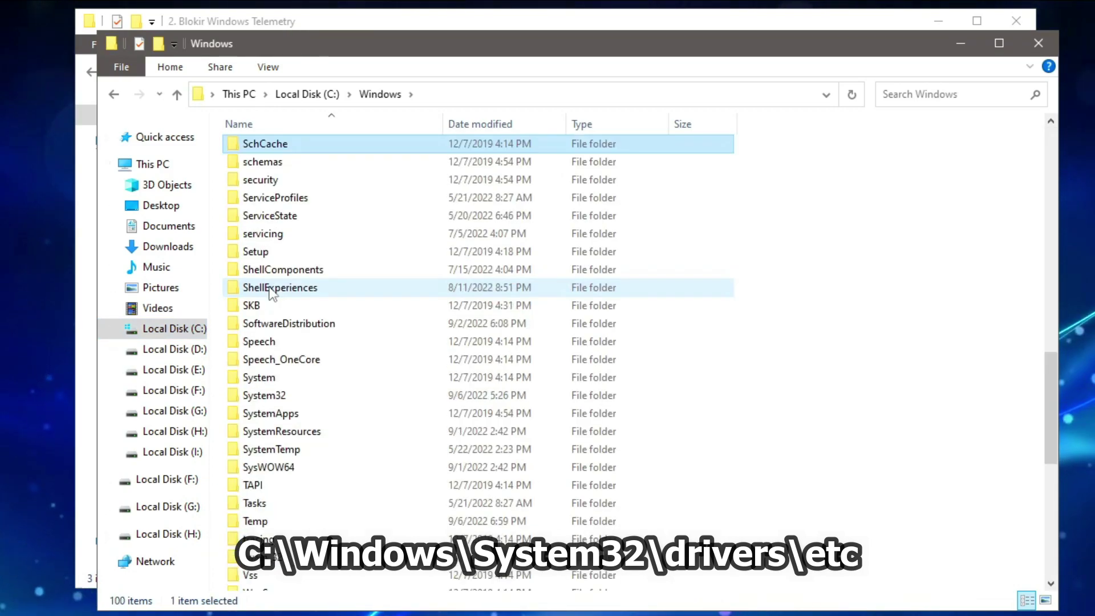
scroll(272, 292, "down", 2)
left_click(308, 294)
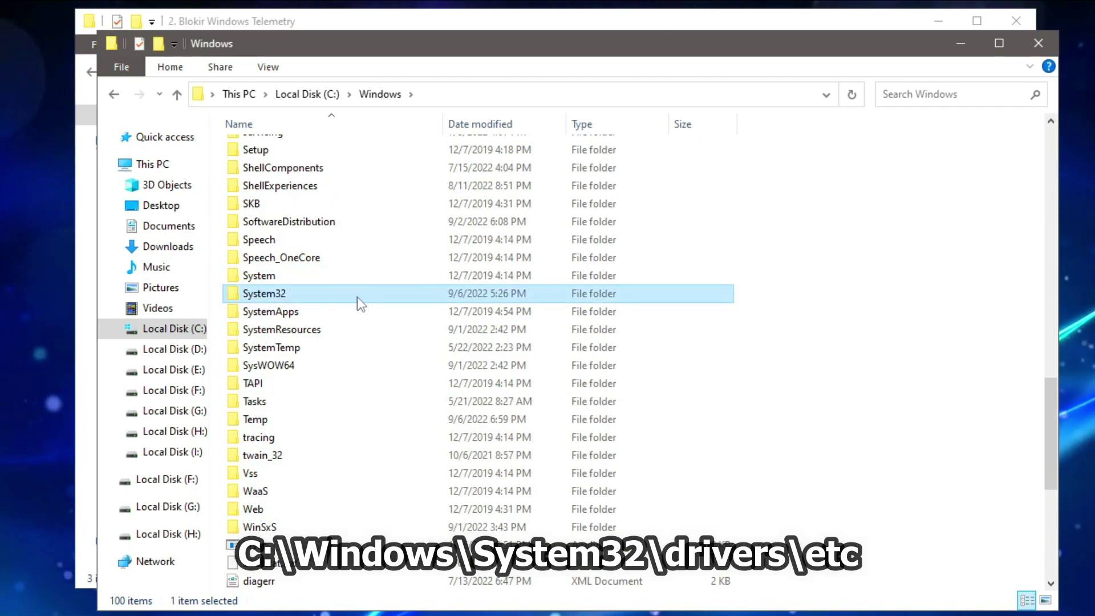
double_click(308, 294)
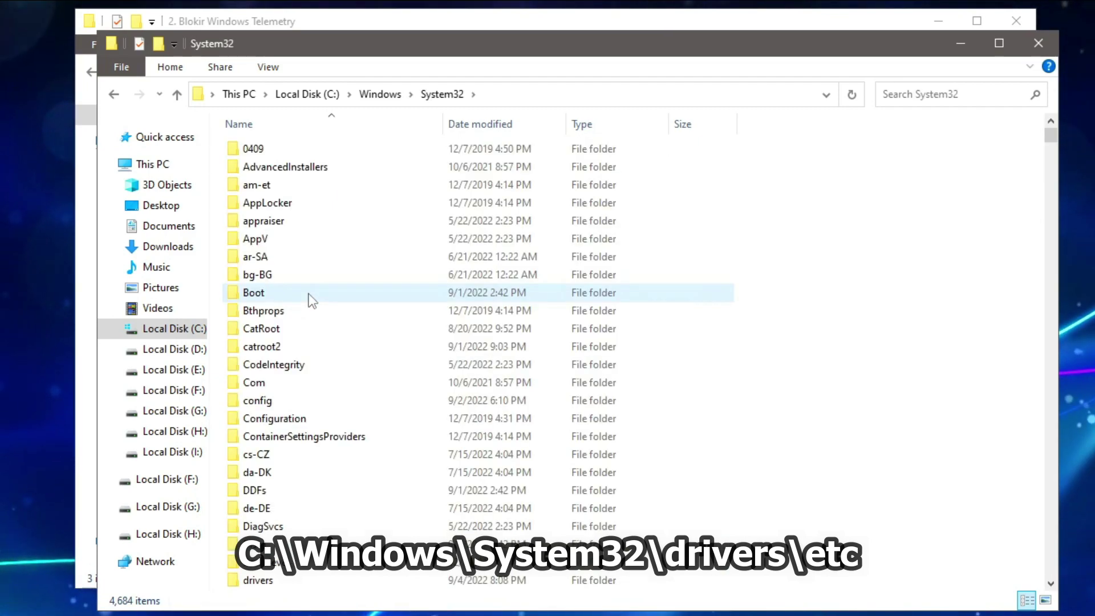
Open the etc folder inside the drivers folder of System32.
type("drivers")
scroll(281, 372, "down", 3)
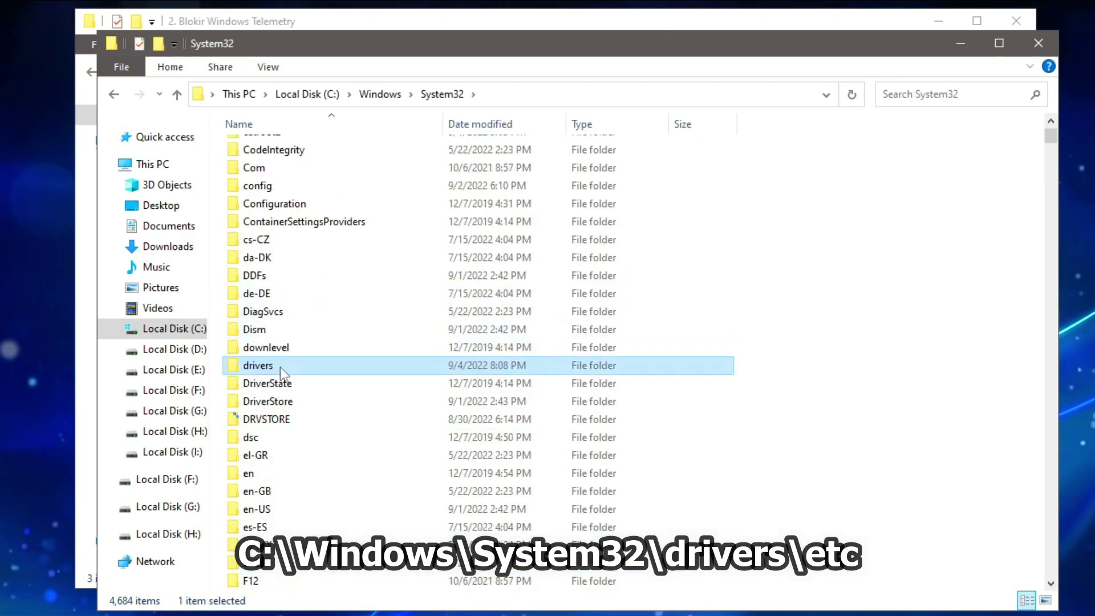
scroll(282, 342, "down", 1)
double_click(289, 313)
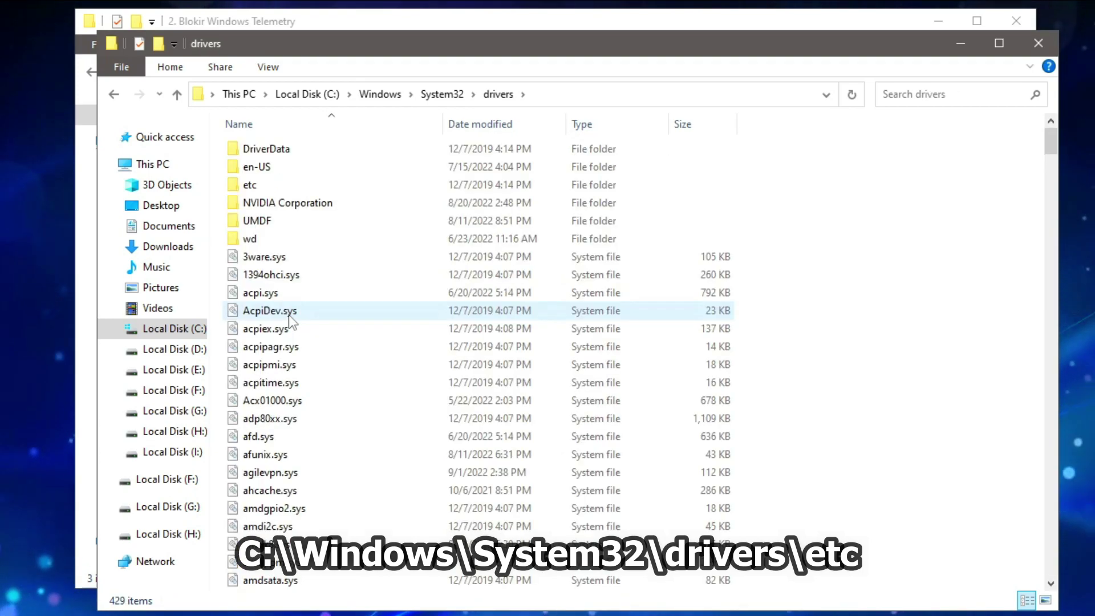
double_click(251, 185)
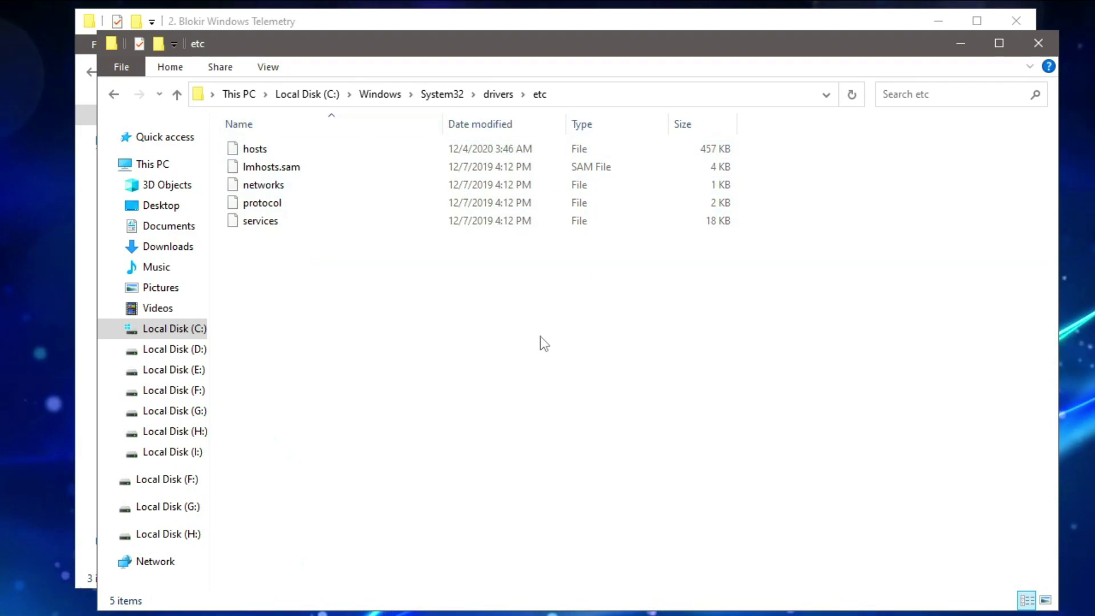
Paste the copied hosts file into the etc folder, replacing the existing one, and close that window.
right_click(438, 293)
left_click(515, 402)
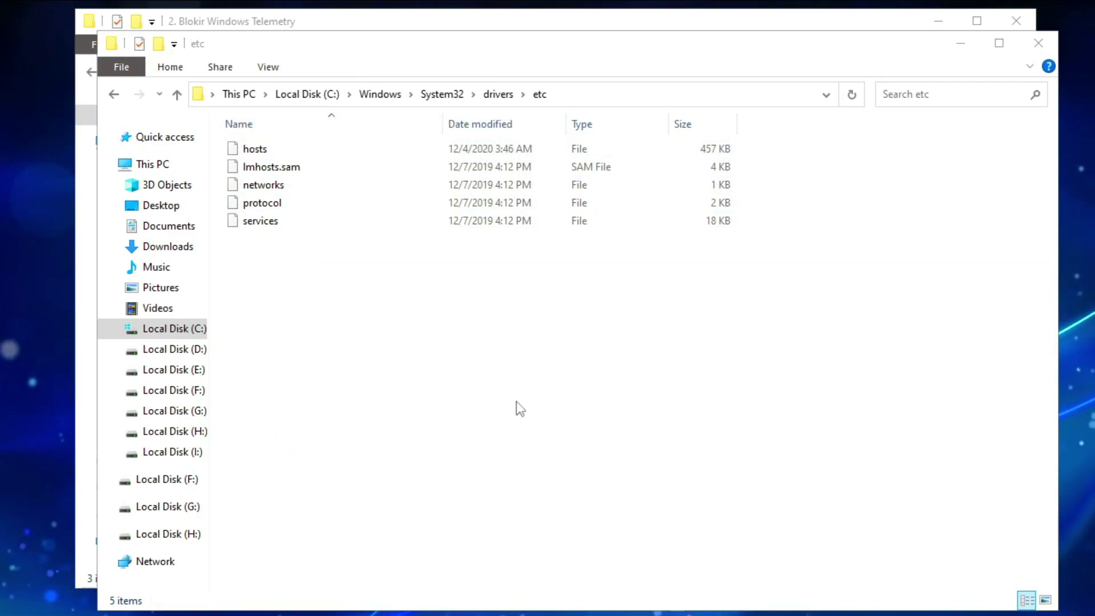
left_click_drag(149, 70, 551, 101)
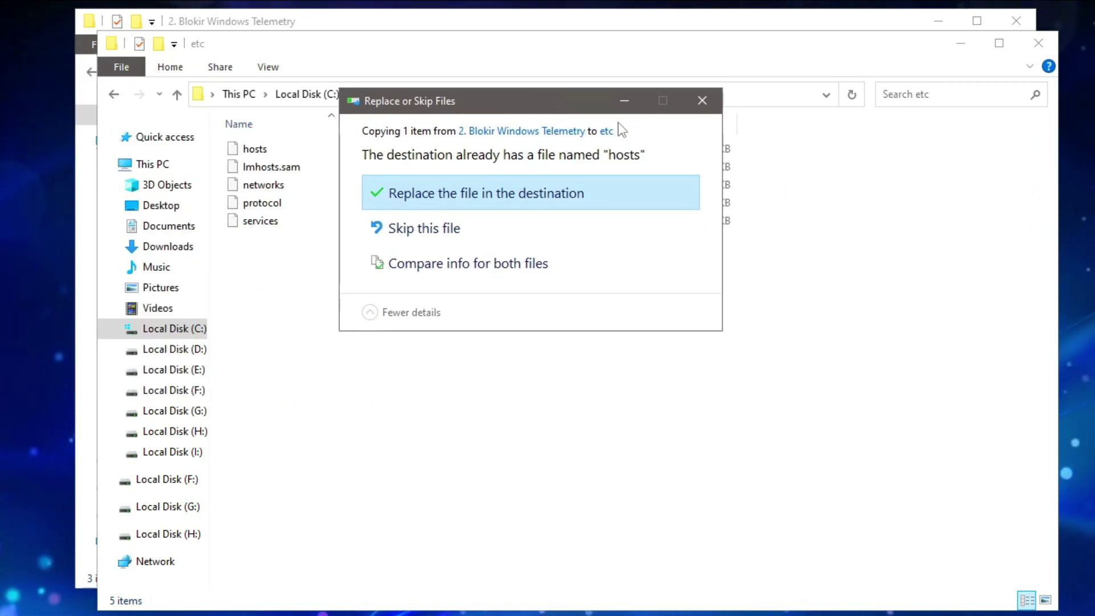
left_click(429, 193)
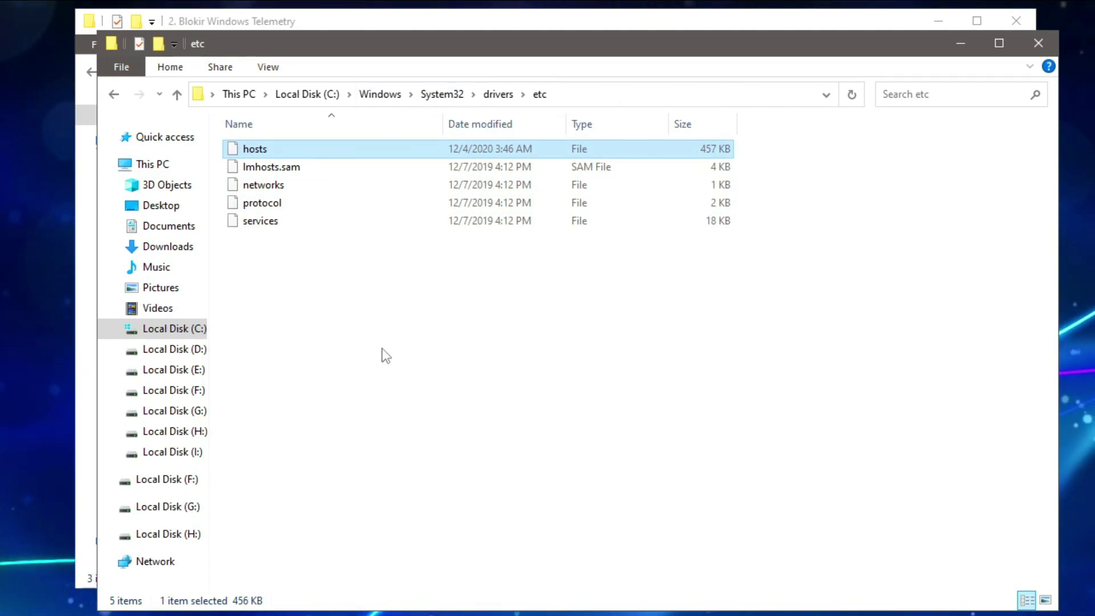
left_click(1038, 43)
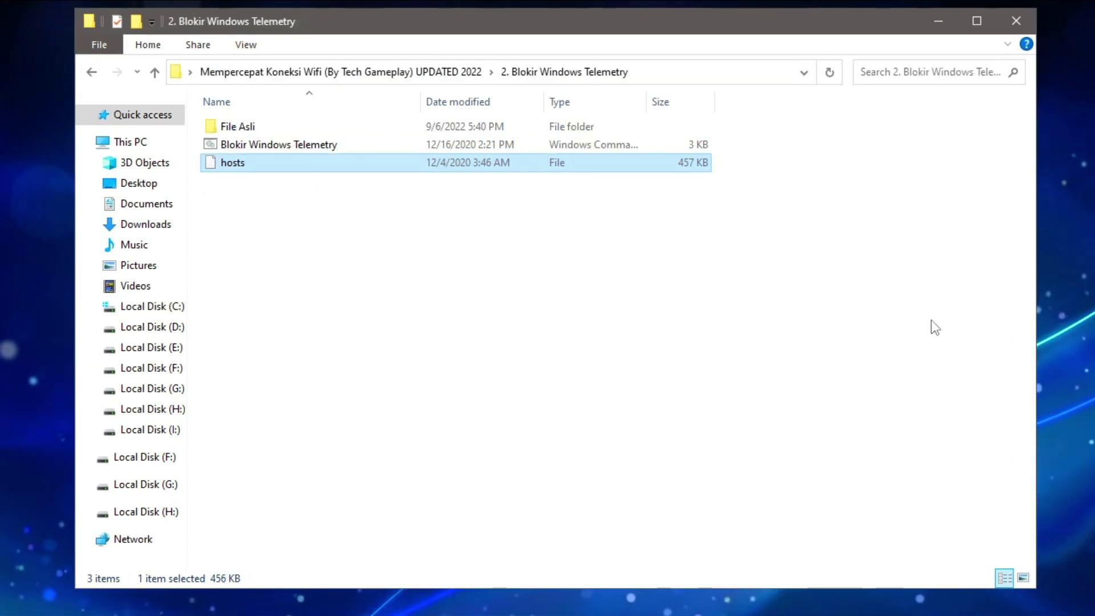
Look at the original hosts file kept in the File Asli subfolder of "2. Blokir Windows Telemetry".
left_click(255, 125)
right_click(256, 124)
left_click(237, 201)
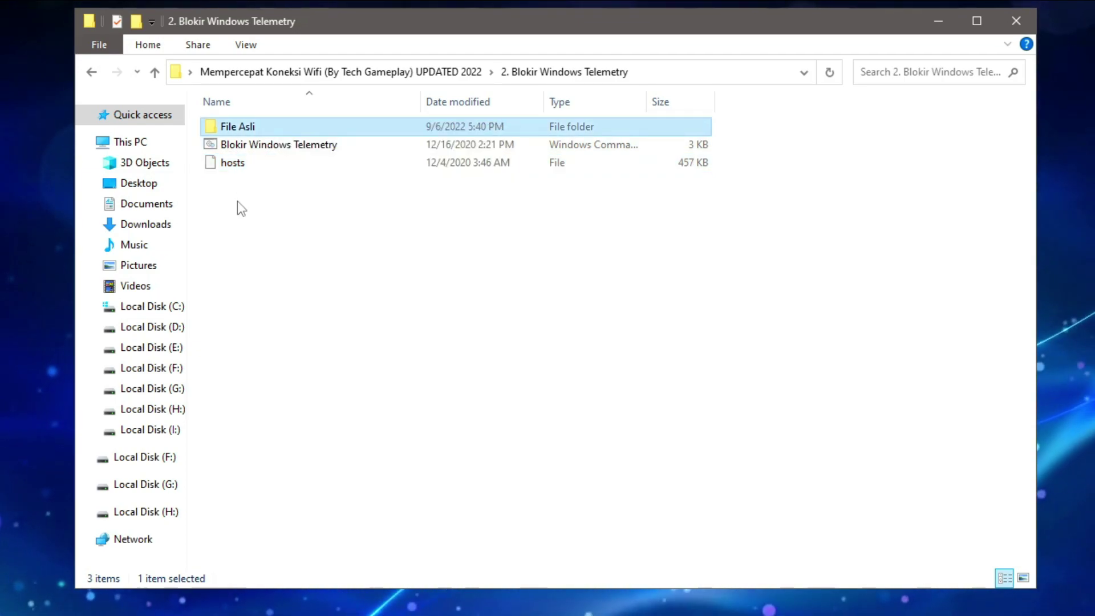
double_click(237, 127)
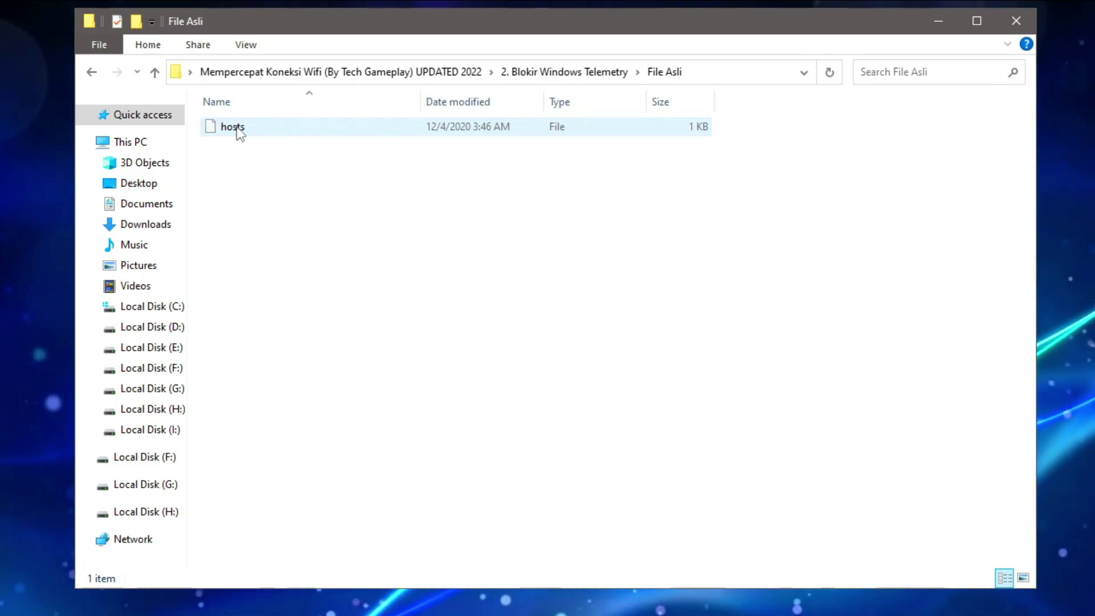
left_click(560, 73)
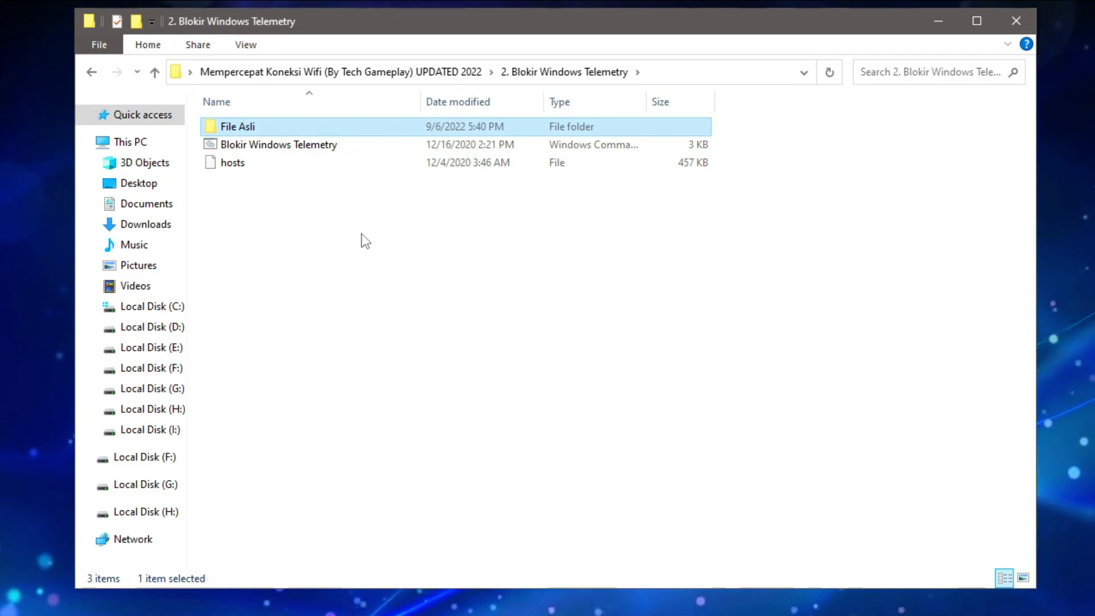
double_click(311, 129)
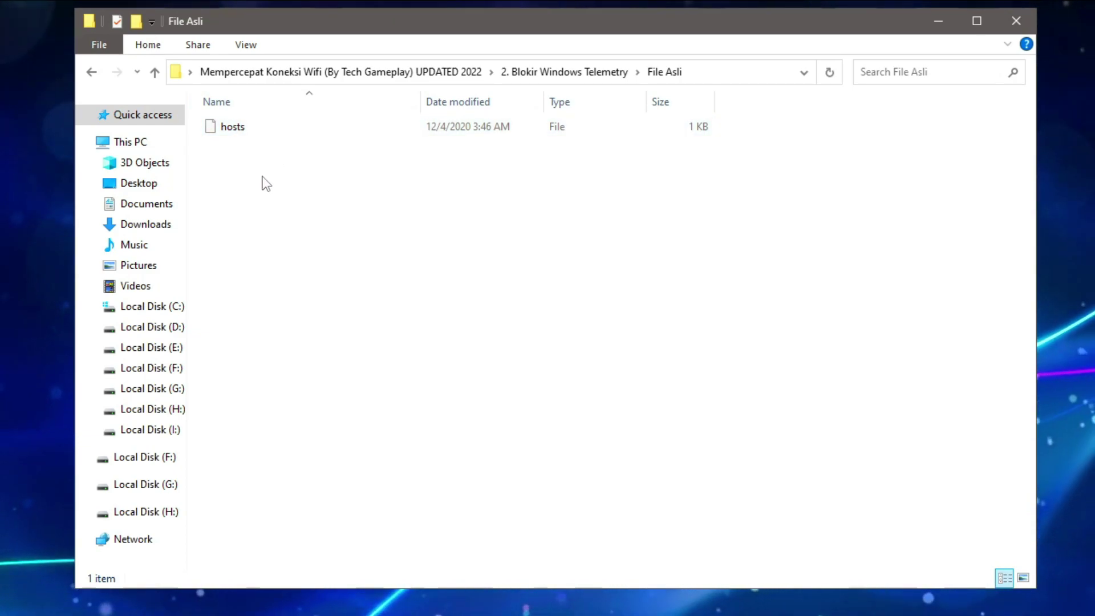
left_click(532, 73)
double_click(253, 126)
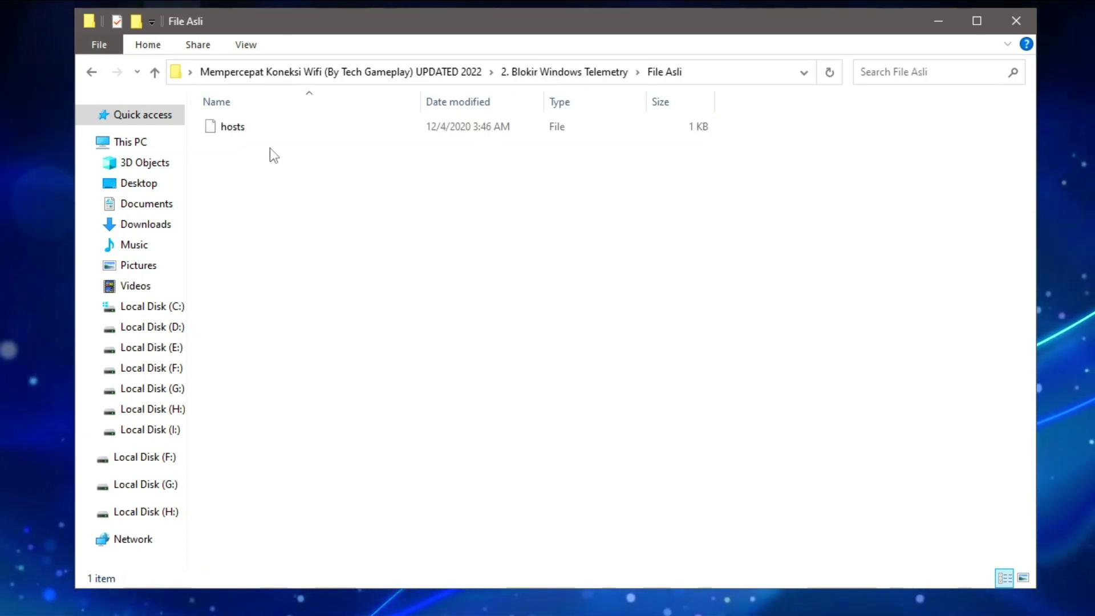
left_click(232, 128)
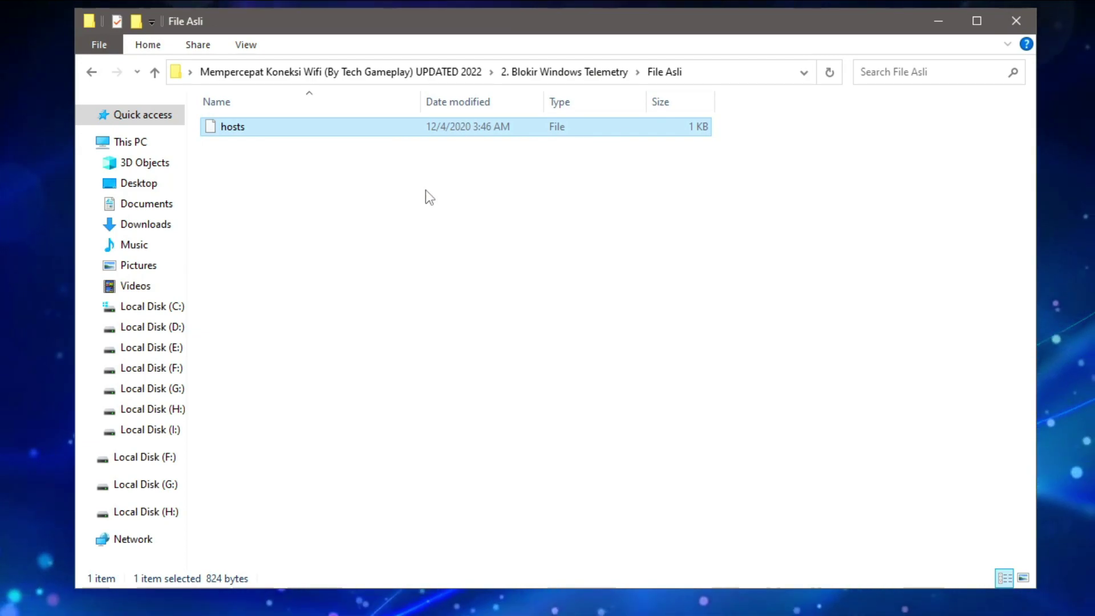
left_click(511, 75)
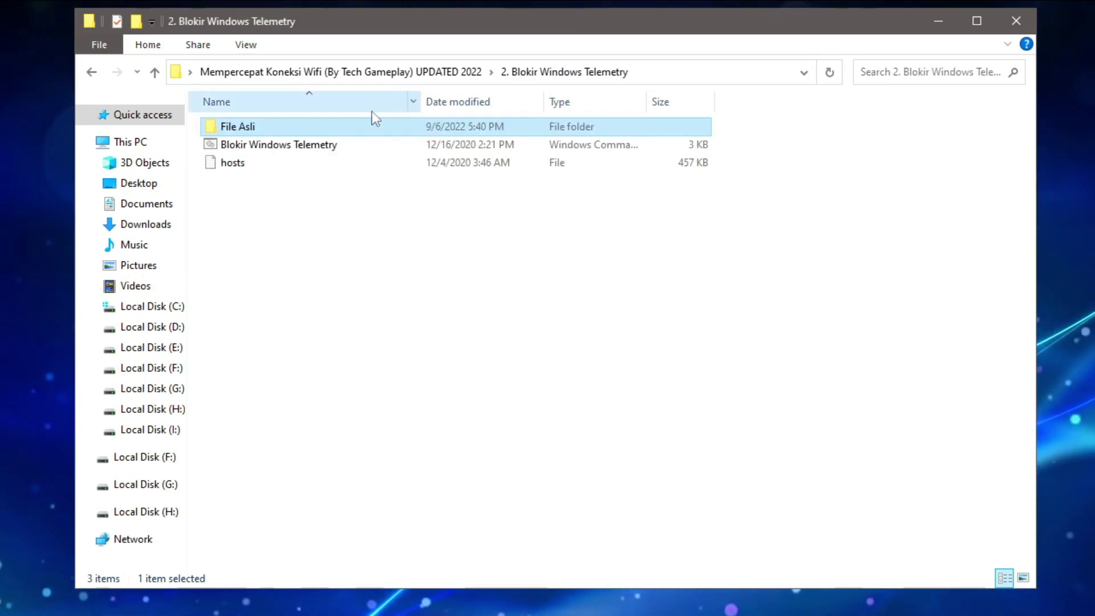
Reopen the File Asli folder and view the available actions for its hosts file.
double_click(343, 127)
left_click(231, 130)
right_click(230, 133)
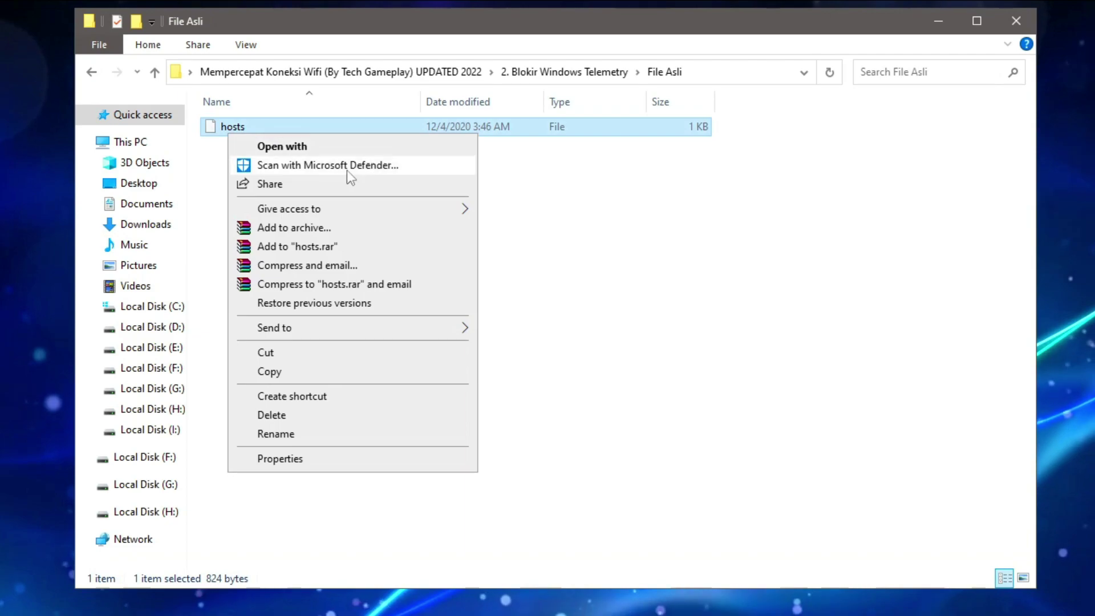
left_click(648, 280)
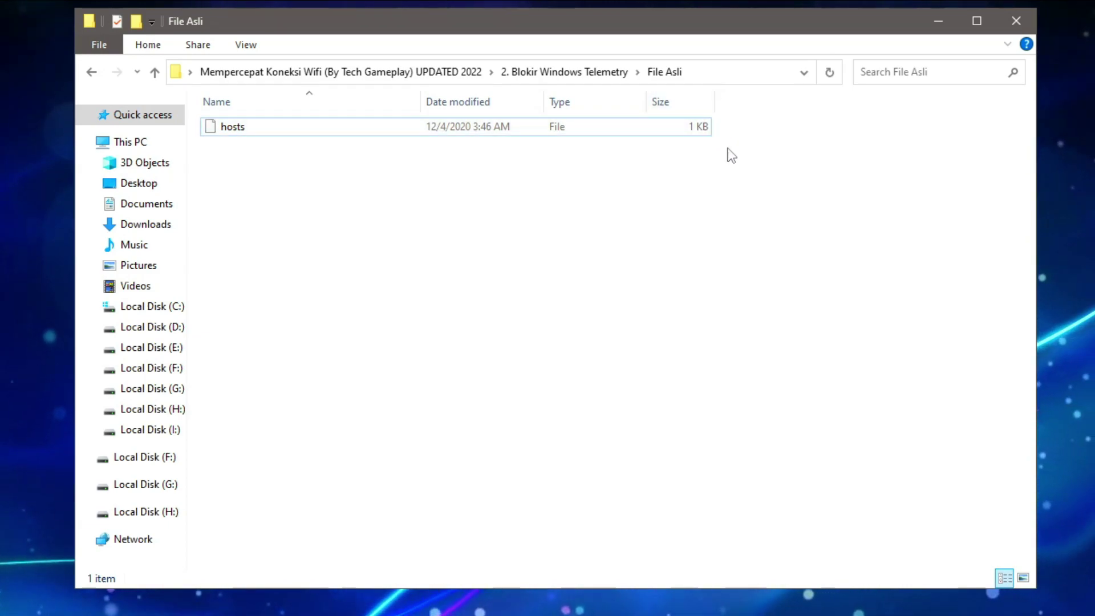
Compare the size of the hosts file in File Asli with the one in the "2. Blokir Windows Telemetry" folder.
left_click(670, 132)
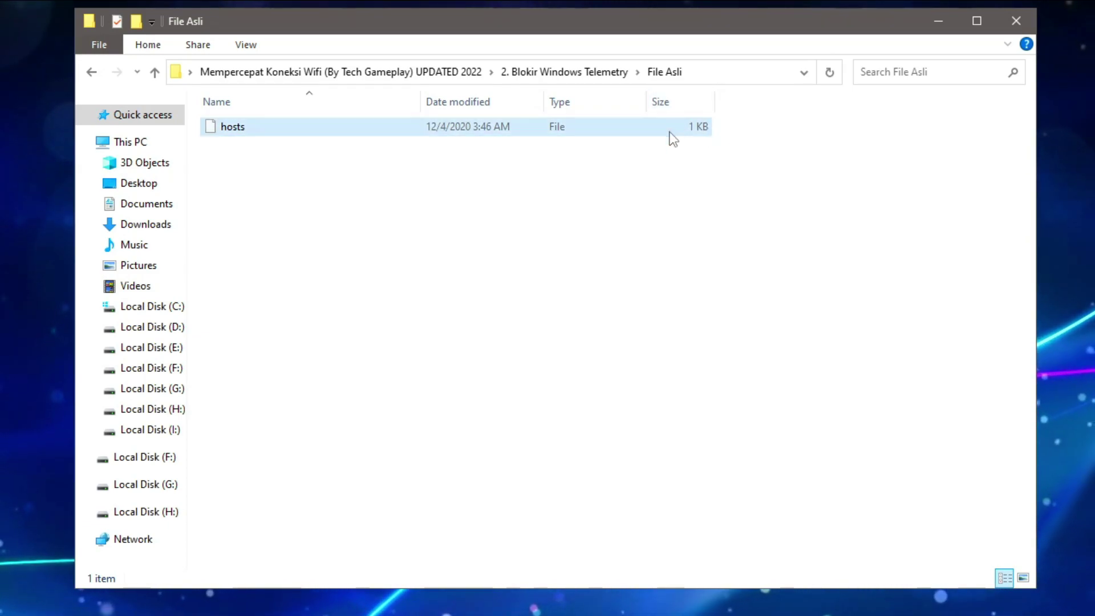
left_click(571, 71)
left_click(259, 167)
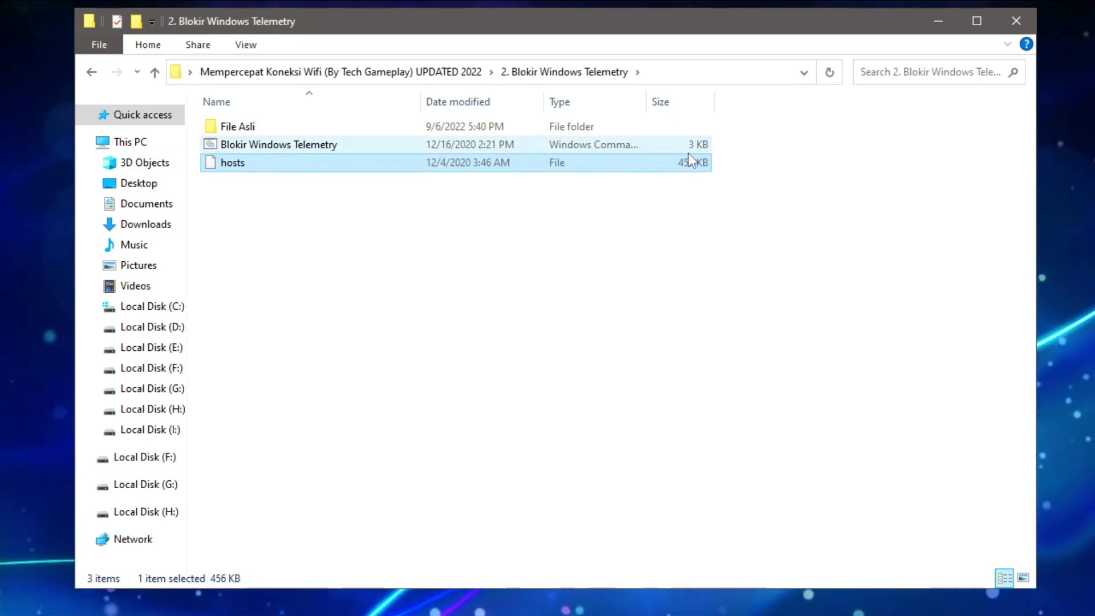
double_click(326, 132)
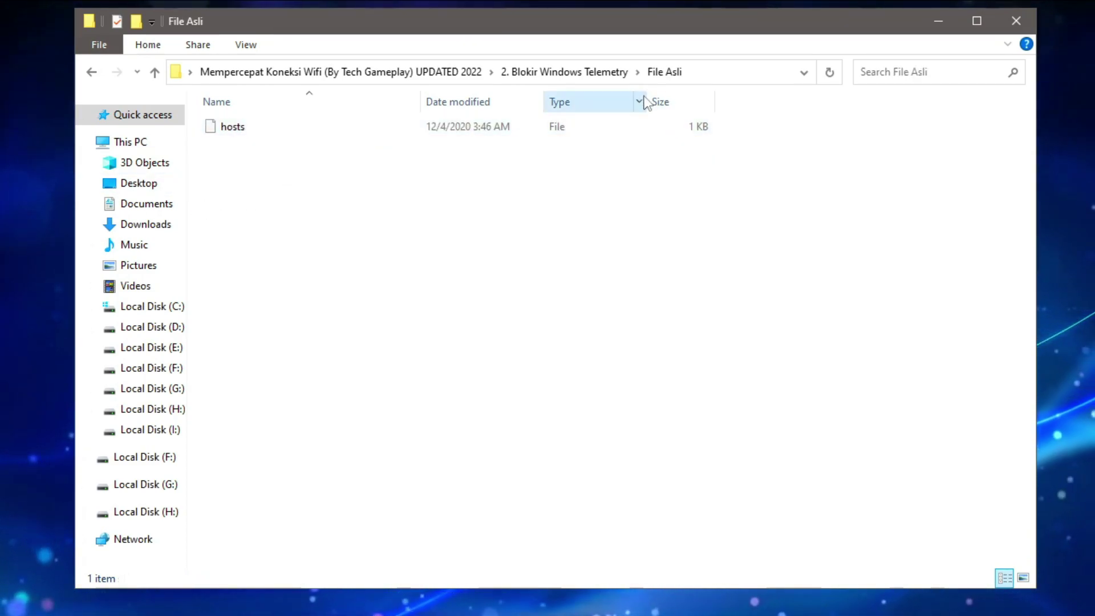
left_click(600, 71)
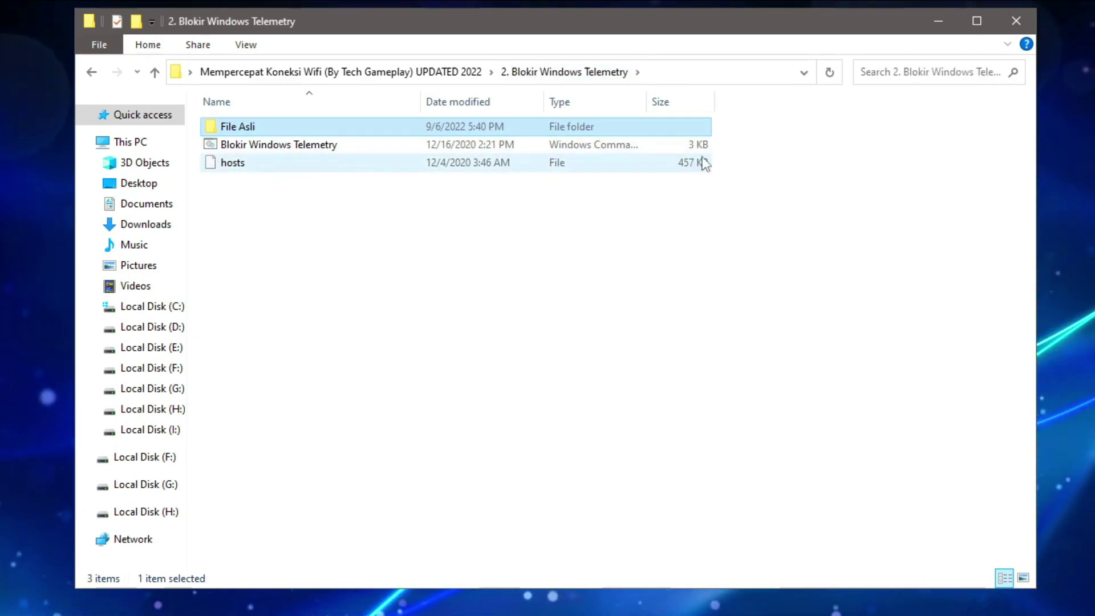
left_click(535, 222)
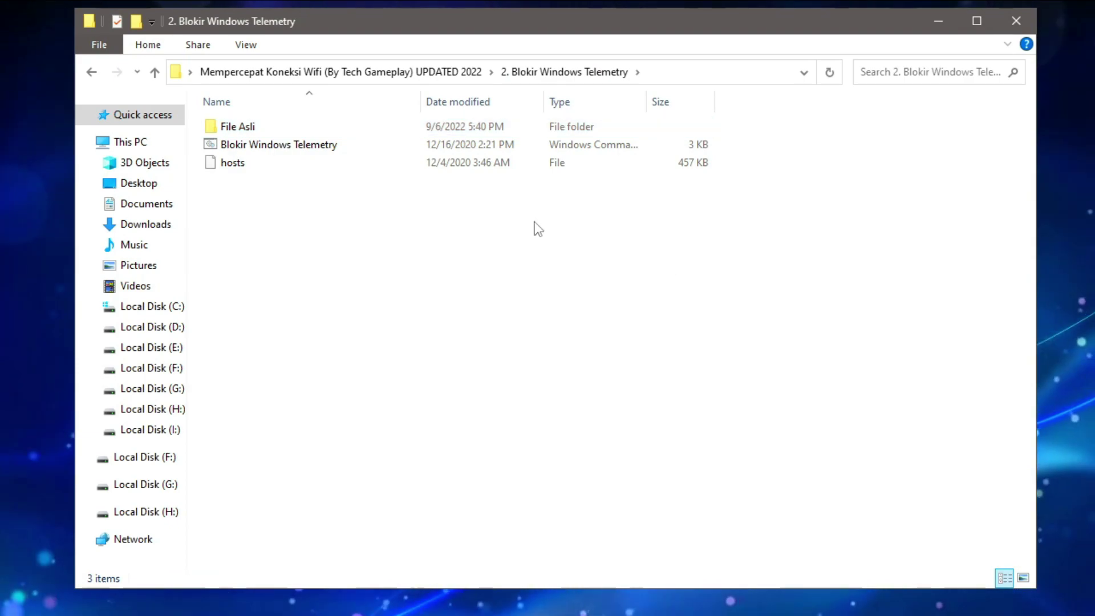
Copy the IPConfig batch file from the "3. IPConfig" subfolder of the main folder into the Startup folder reached through its shortcut.
left_click(474, 71)
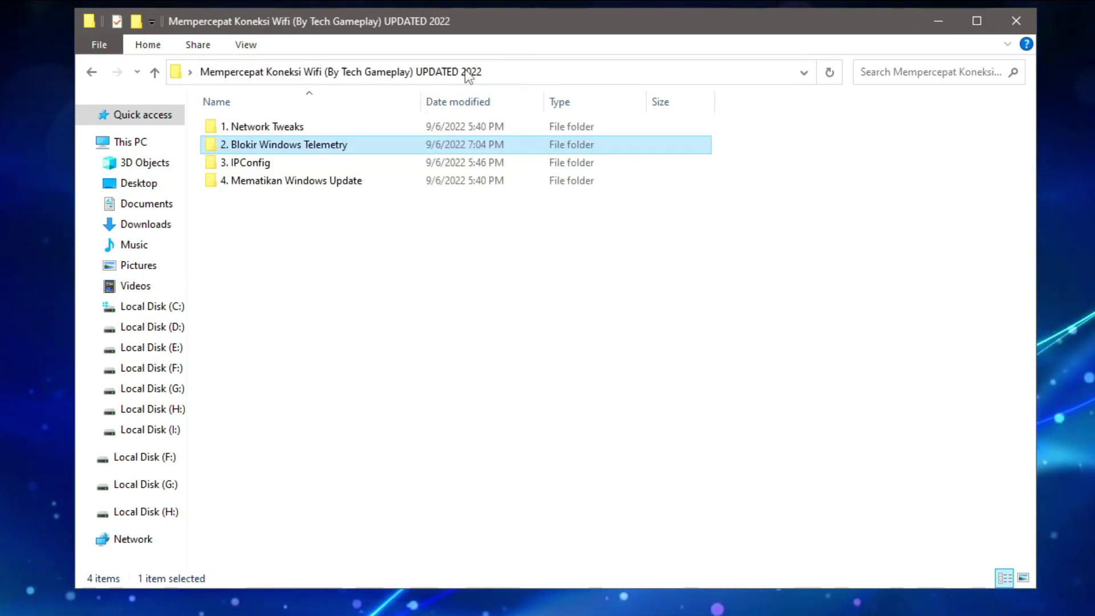
double_click(272, 168)
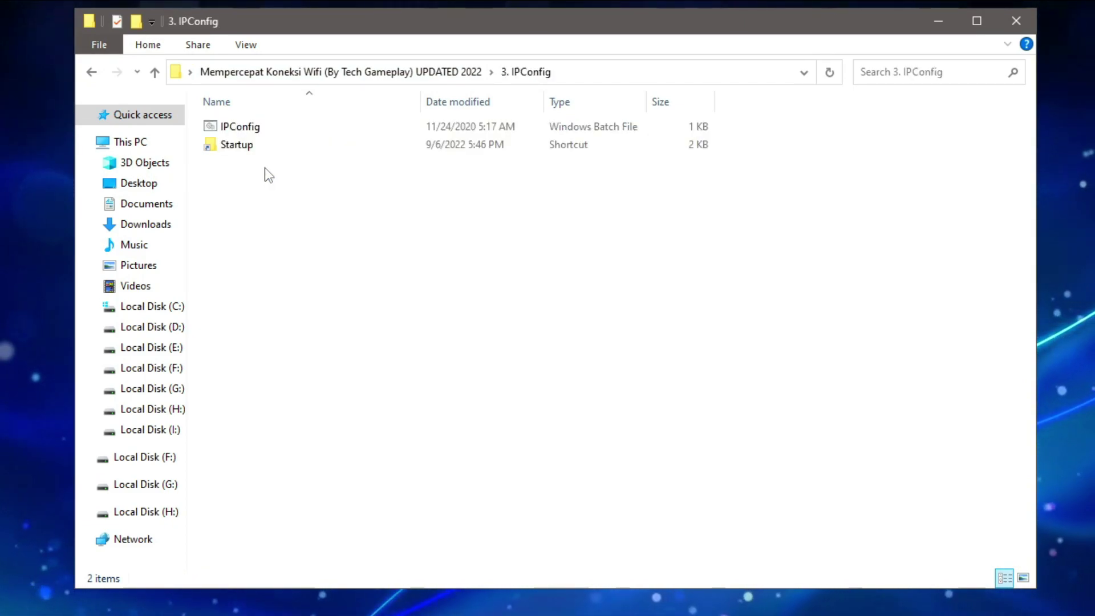
right_click(253, 134)
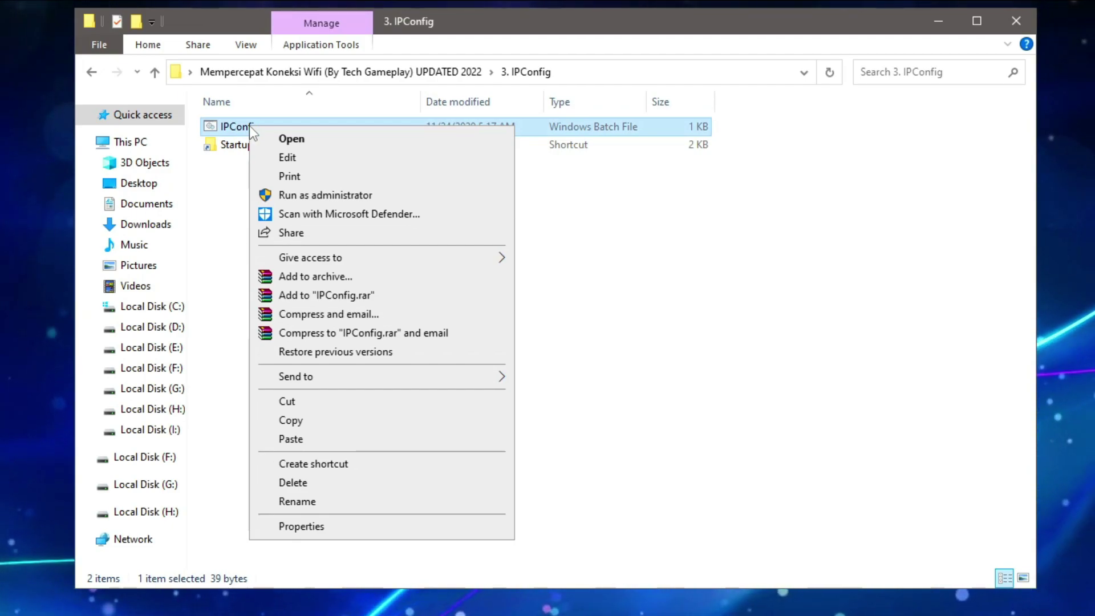
left_click(323, 422)
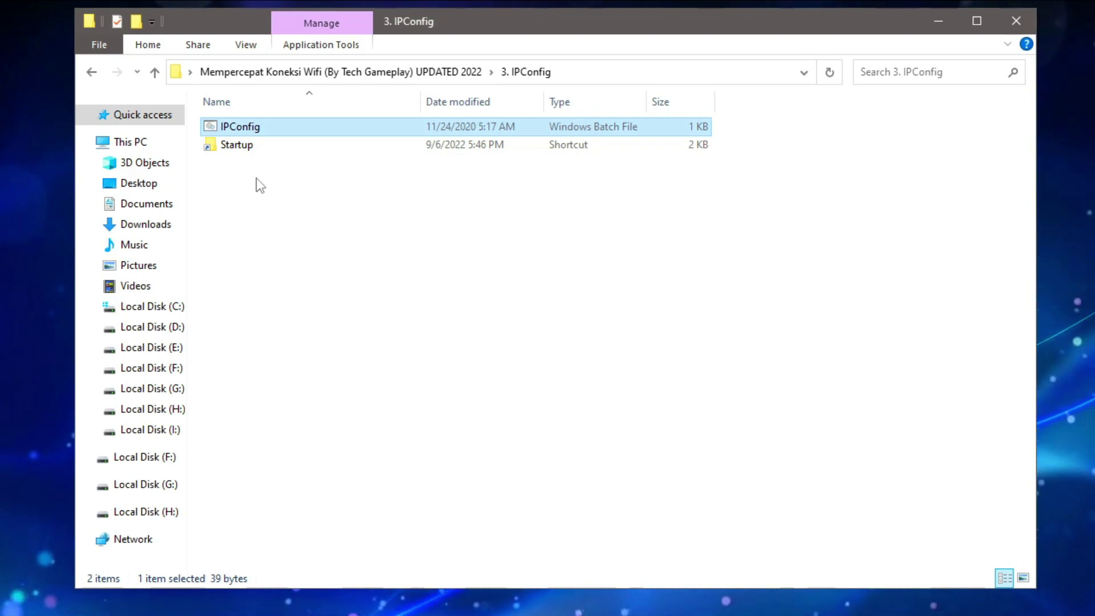
double_click(278, 147)
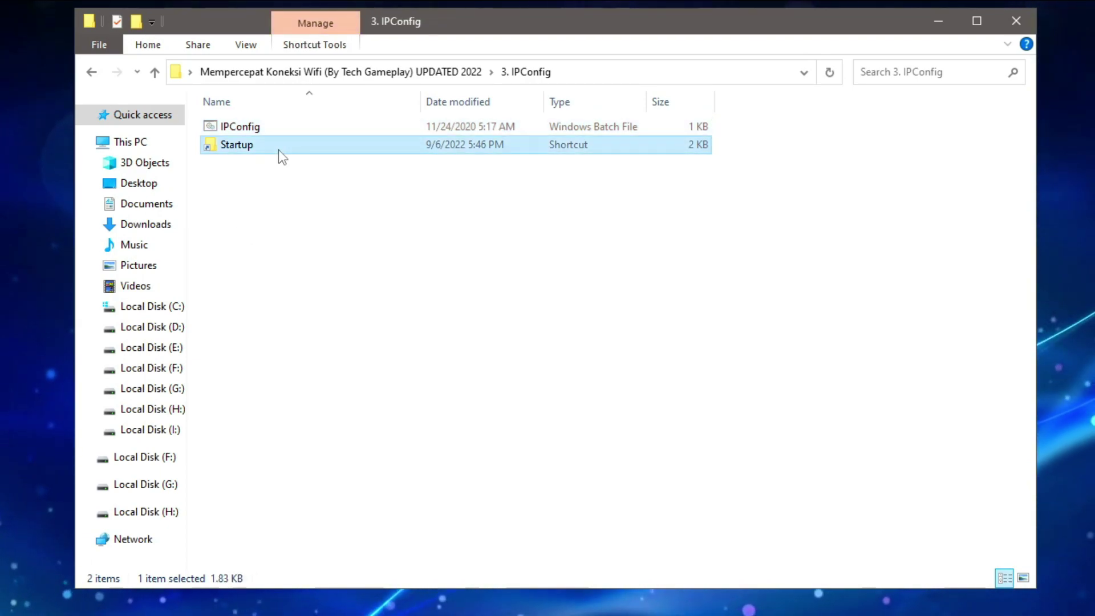
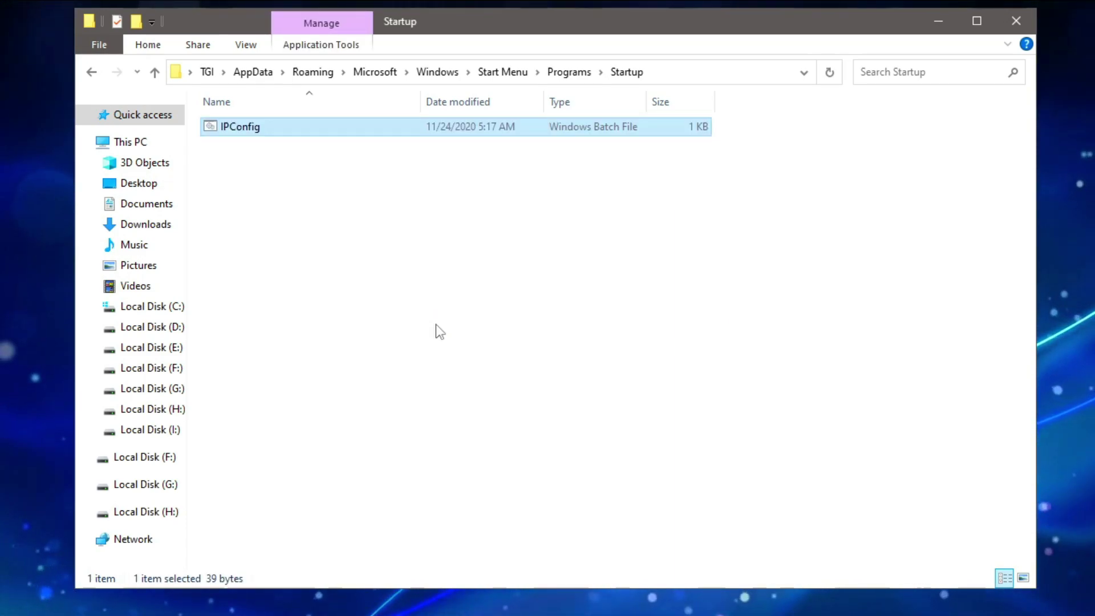
Close the Startup folder and reopen the "3. IPConfig" subfolder of the main Wi-Fi folder to view its two files.
left_click(436, 324)
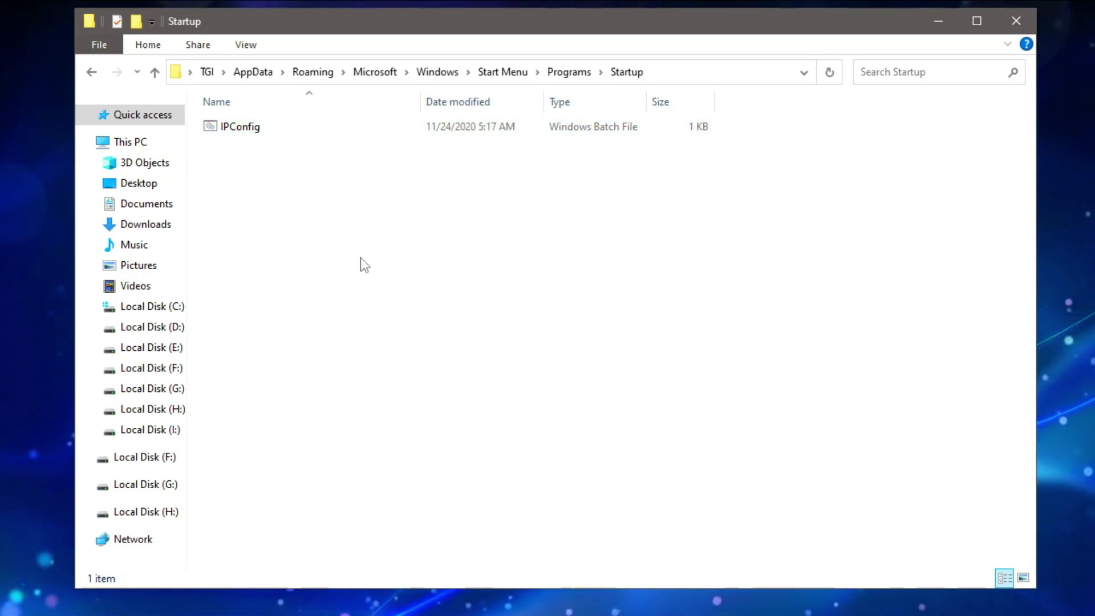
left_click(1016, 21)
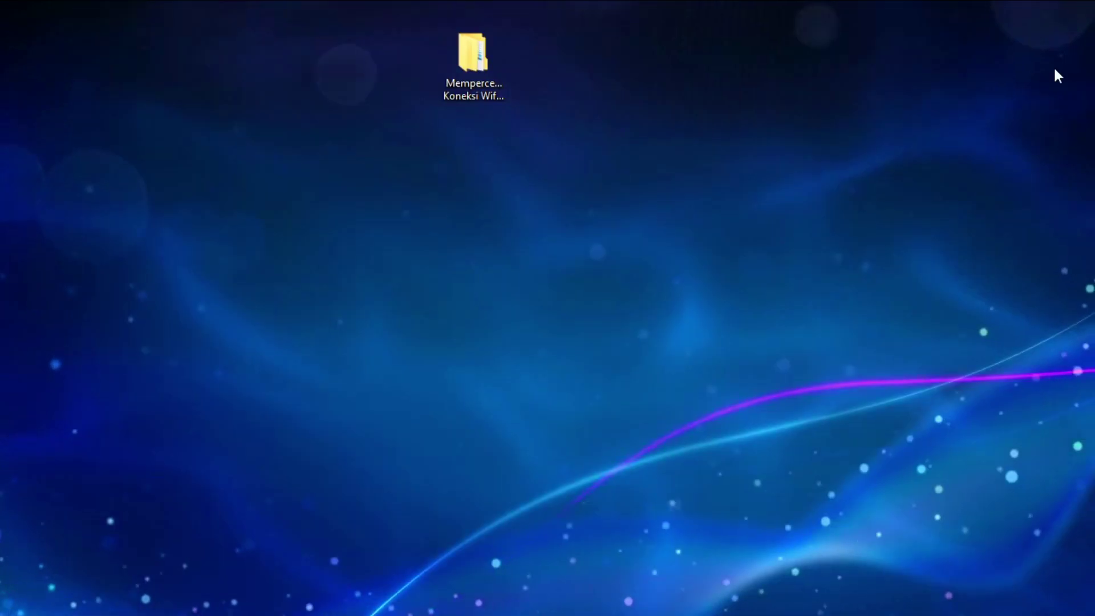
double_click(456, 83)
double_click(304, 163)
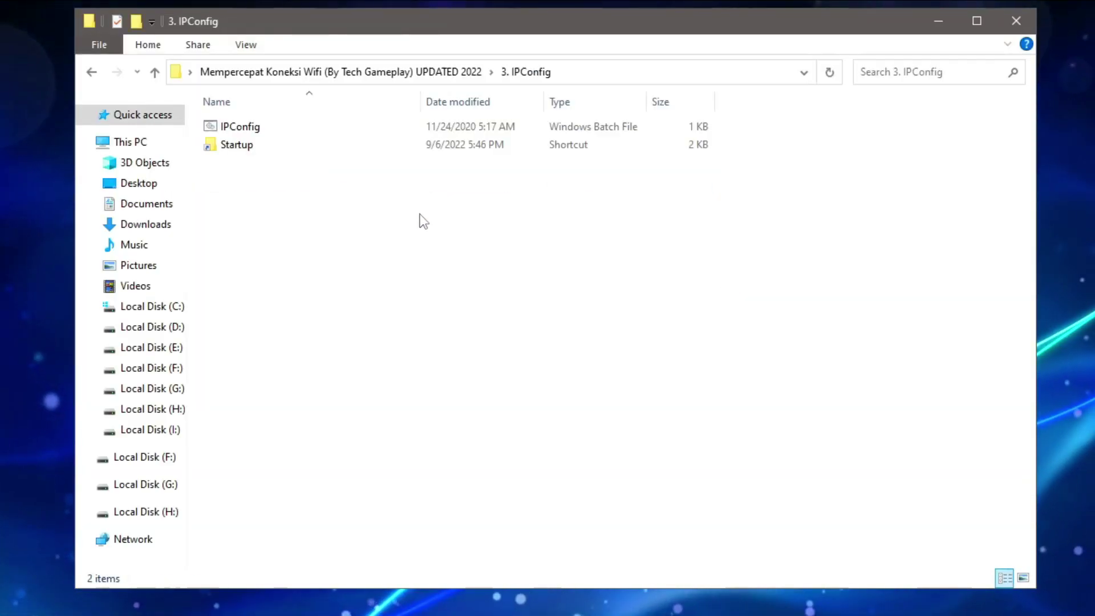
left_click_drag(272, 251, 645, 94)
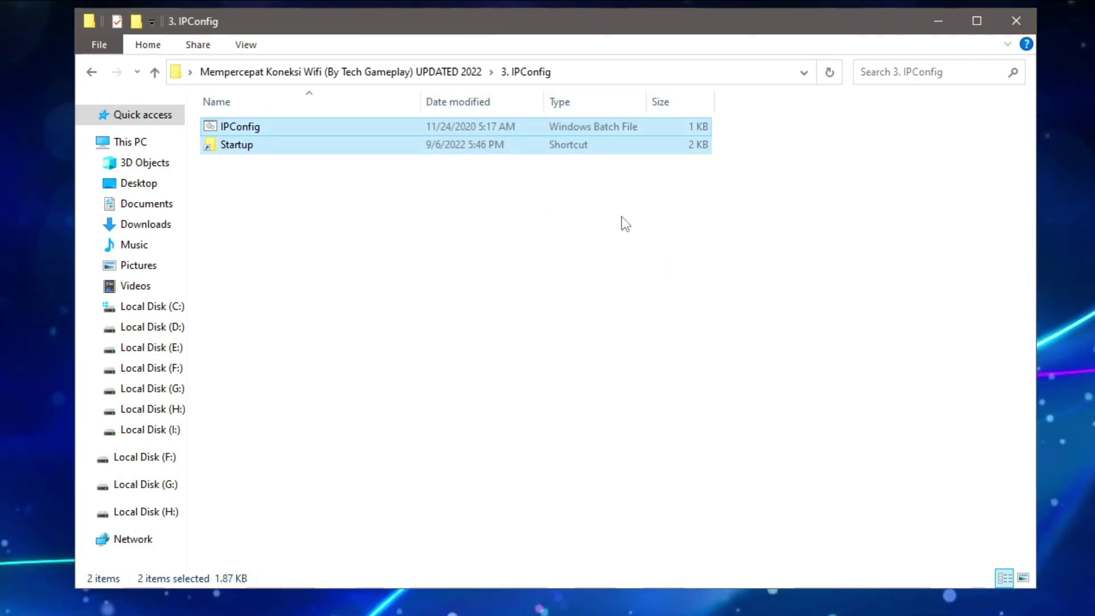
Open the "4. Mematikan Windows Update" subfolder and view the available actions for its Mematikan Windows Update batch file.
left_click(374, 76)
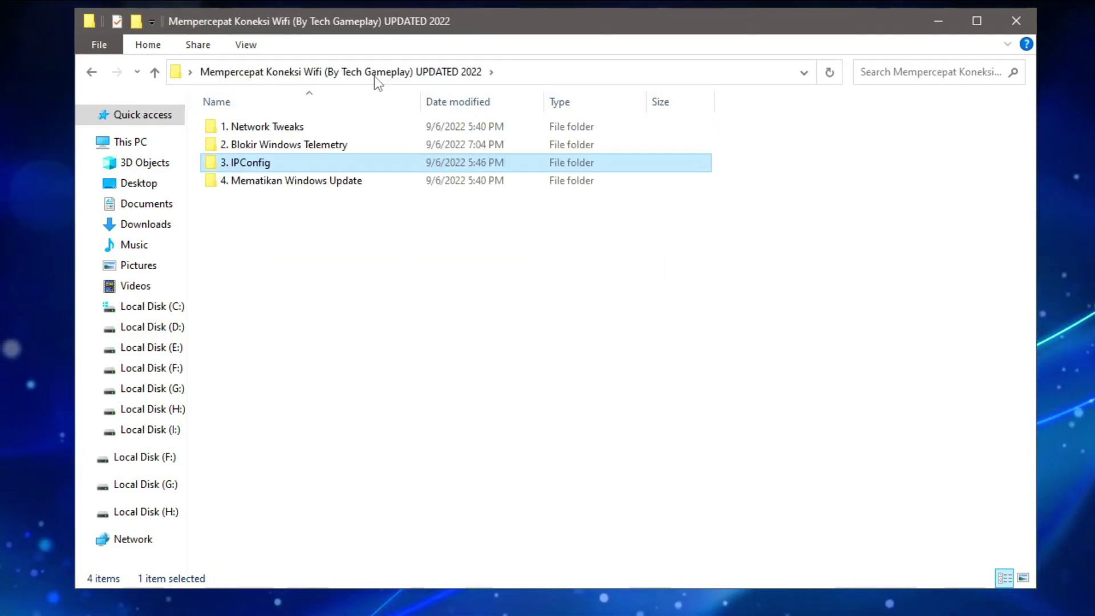
double_click(361, 180)
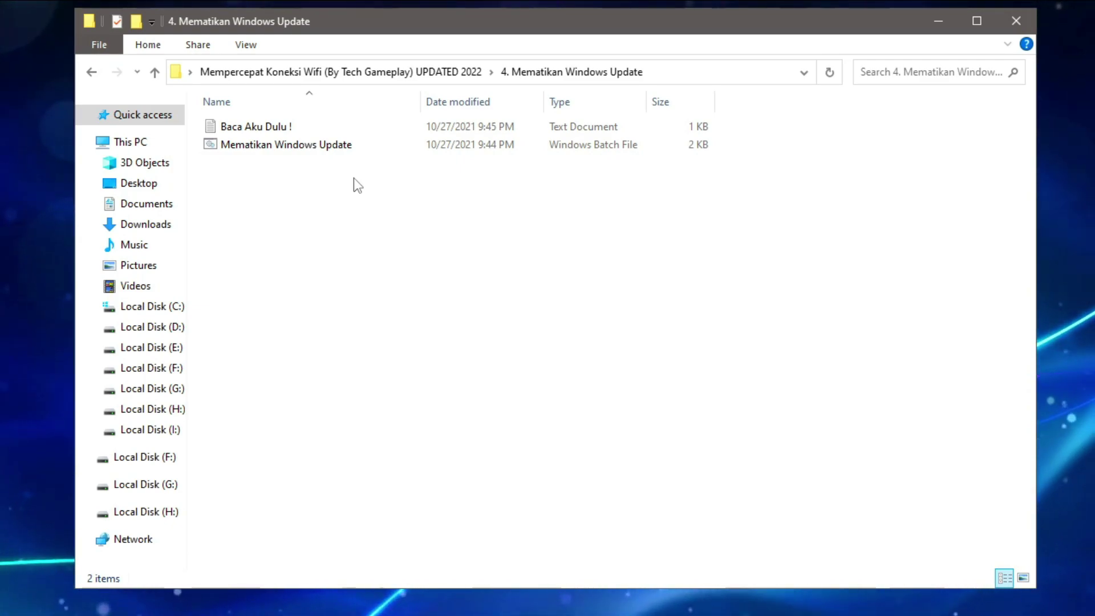
right_click(295, 145)
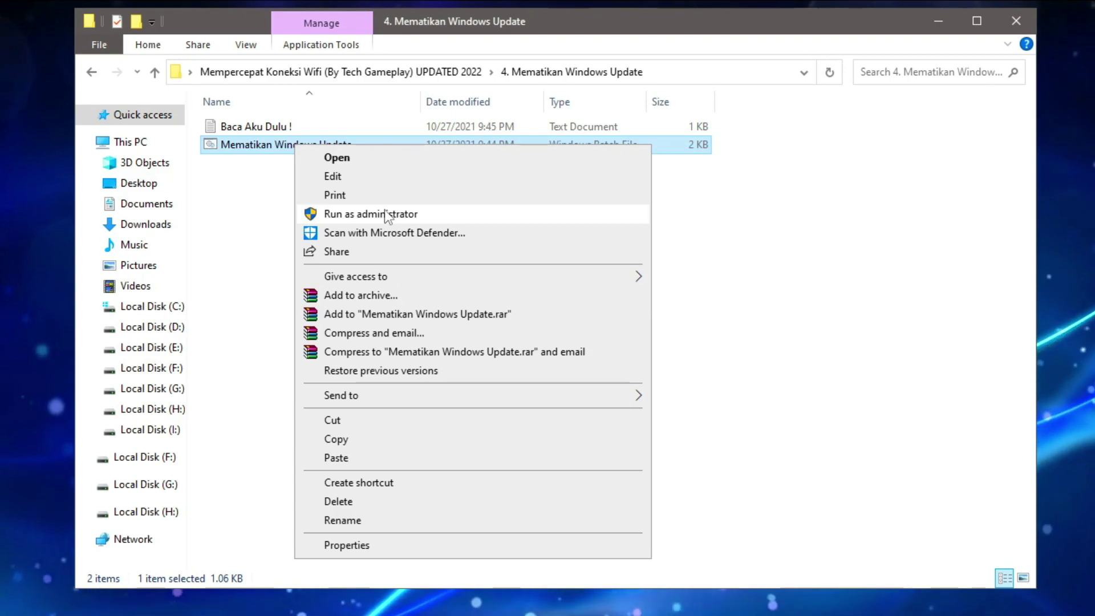
left_click(265, 229)
Read the "Baca Aku Dulu !" text note about turning off Windows Update and close it.
double_click(256, 126)
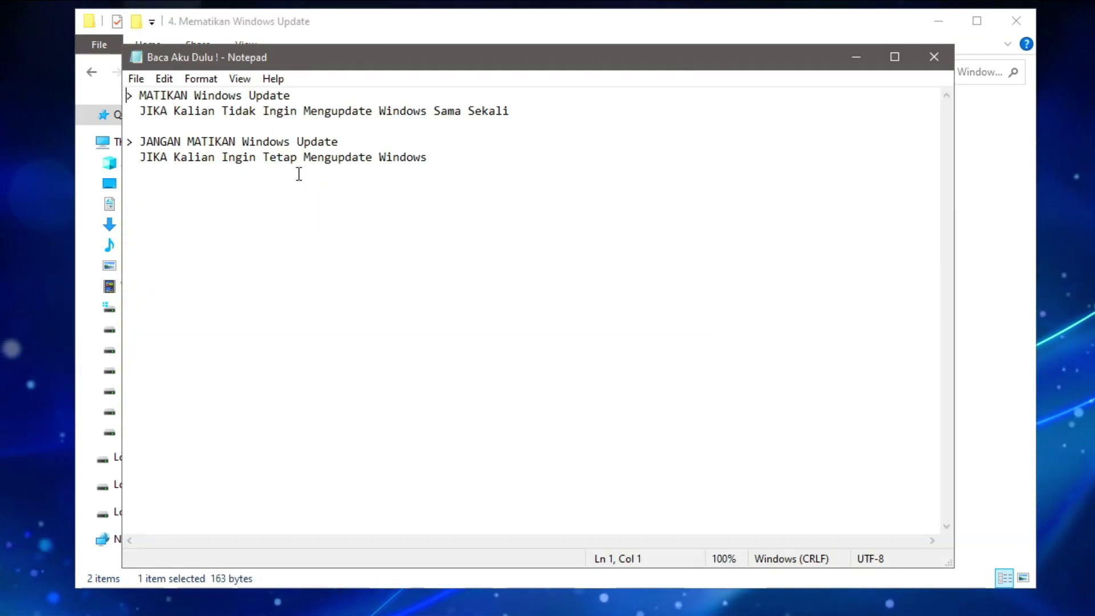
left_click_drag(317, 157, 442, 161)
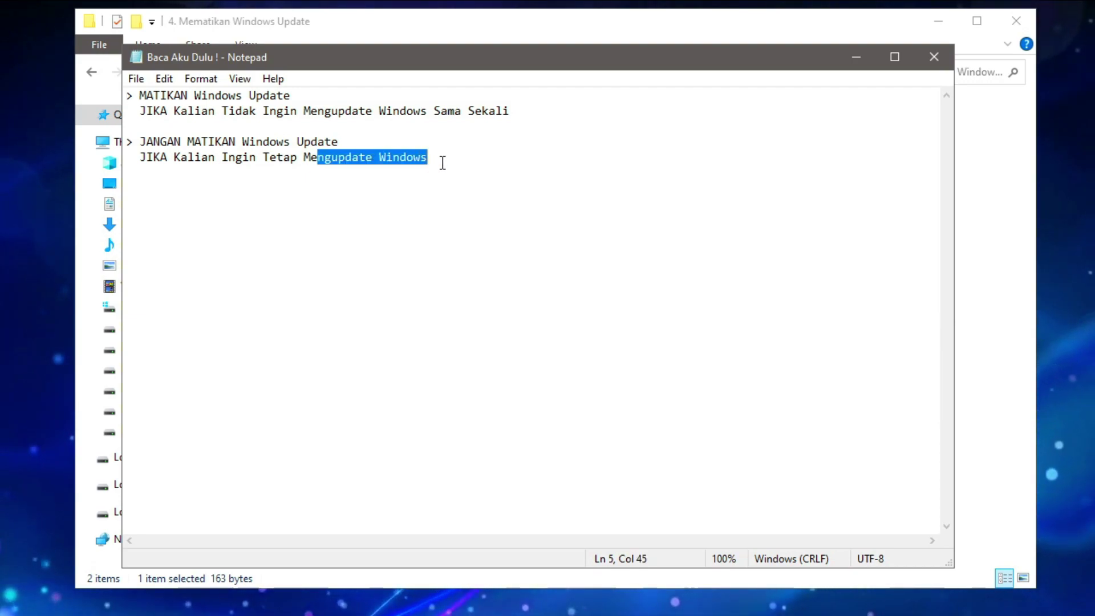
left_click(442, 162)
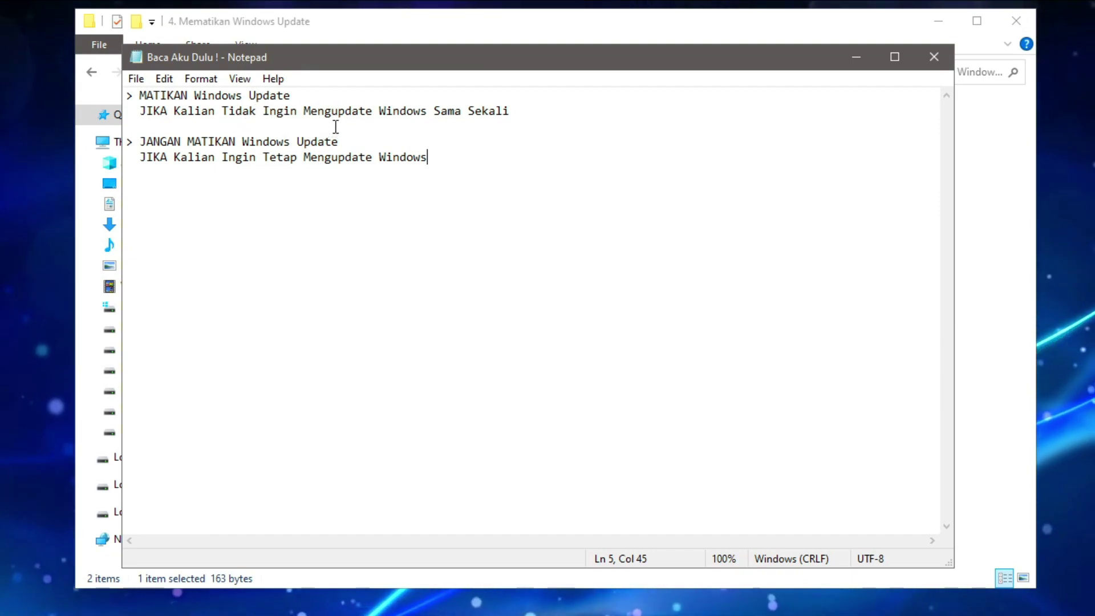
left_click(938, 58)
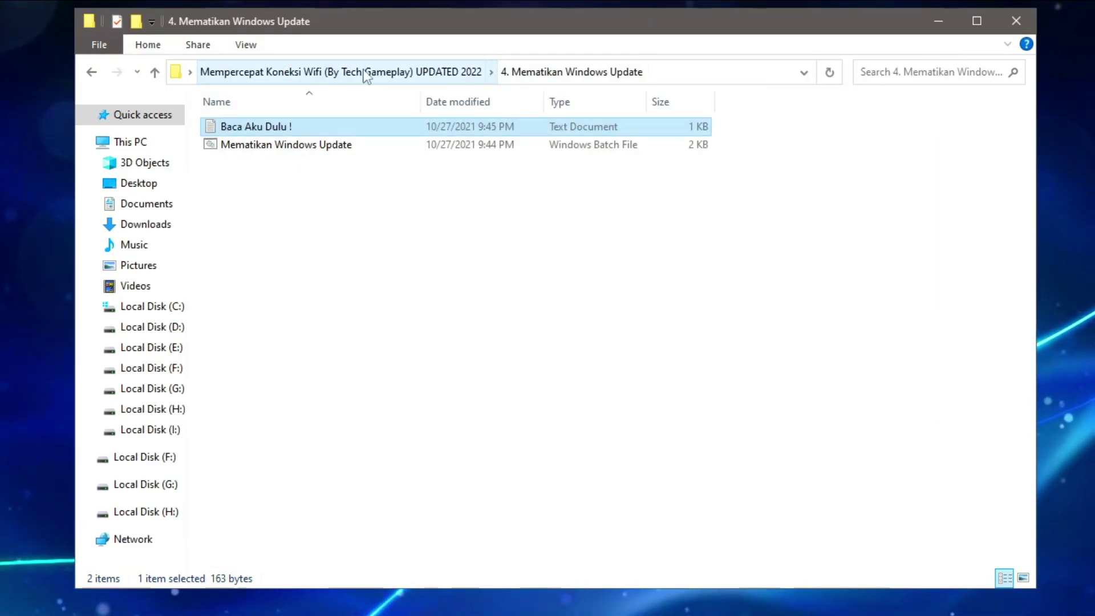
Return from "4. Mematikan Windows Update" to the main Wi-Fi folder and close its window.
left_click(374, 152)
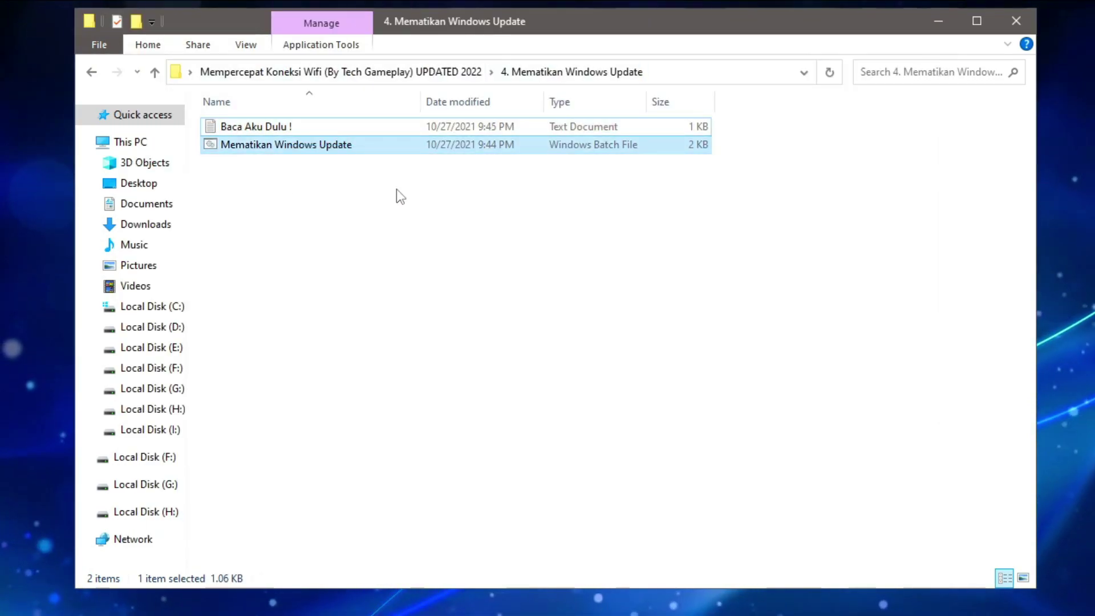
left_click(396, 86)
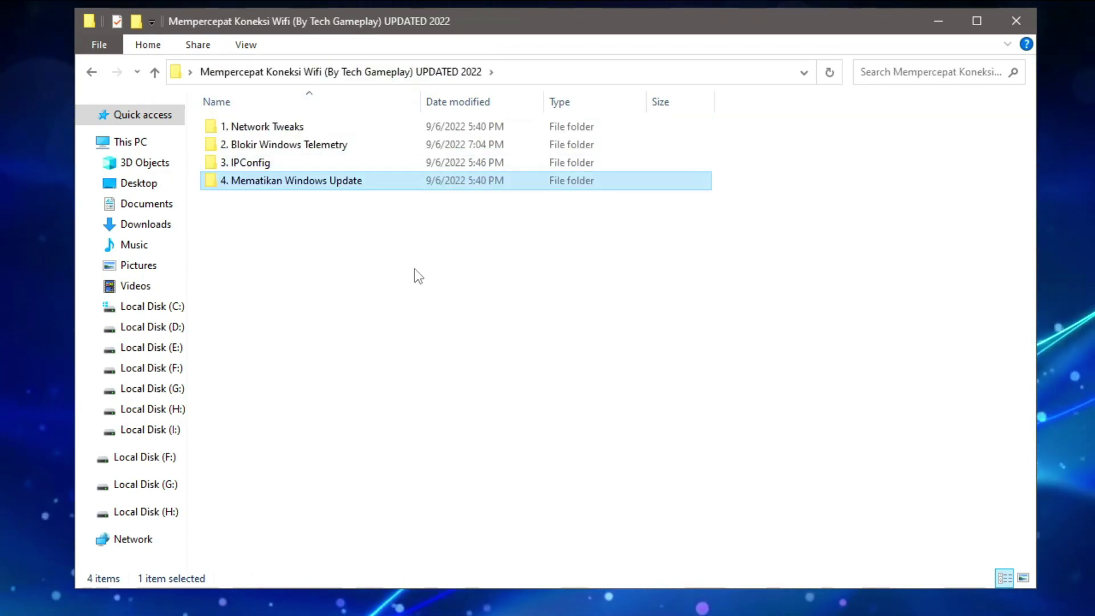
left_click_drag(415, 272, 865, 274)
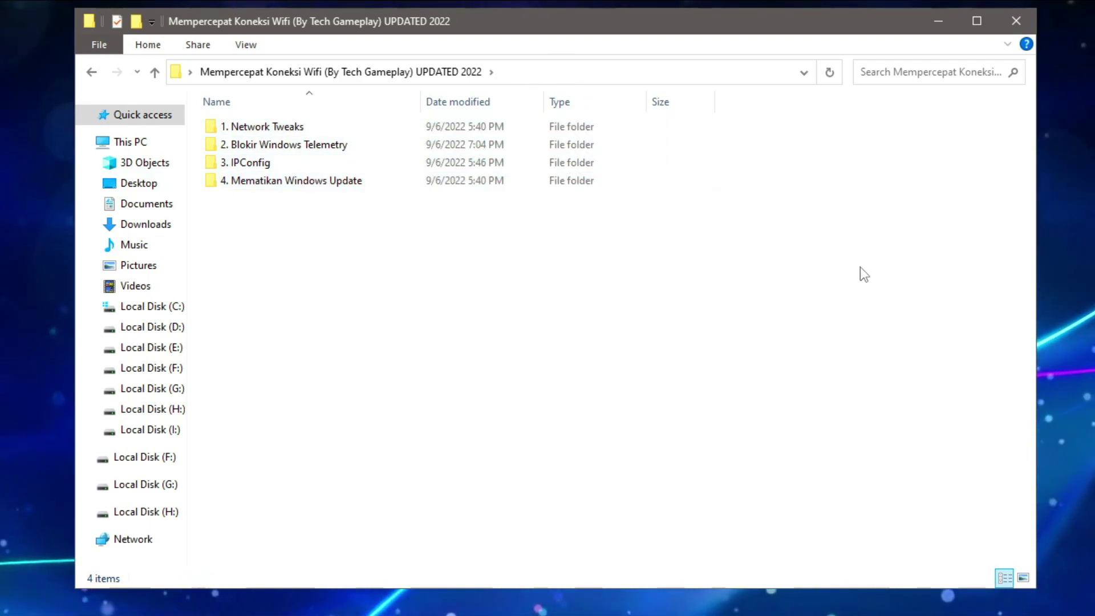
left_click(1016, 21)
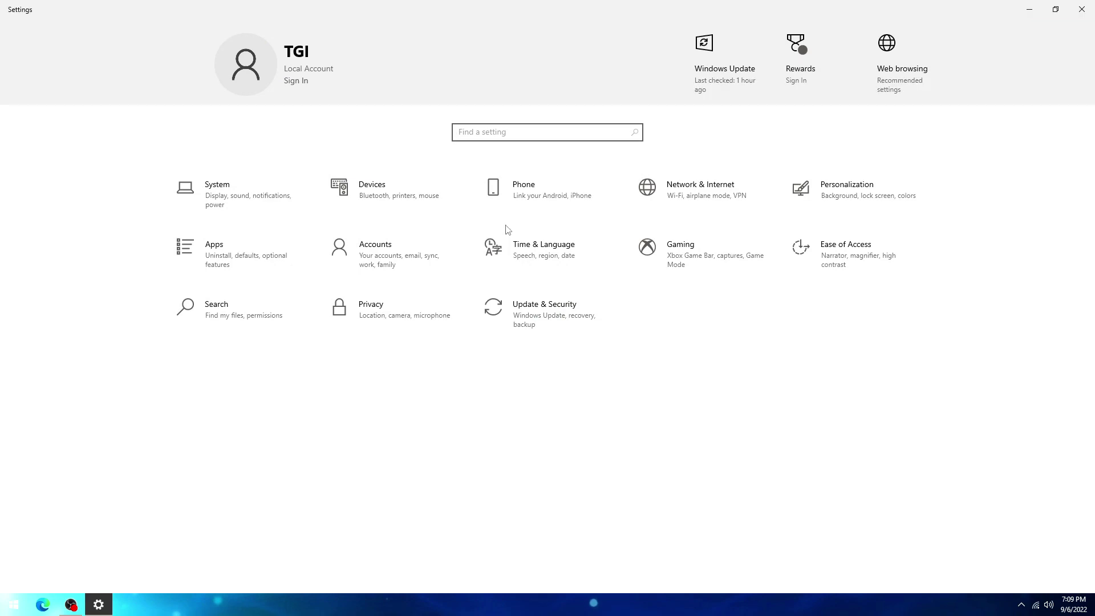
Open the Wi-Fi connection's properties through the network adapter options and select Internet Protocol Version 4 (TCP/IPv4).
left_click(698, 214)
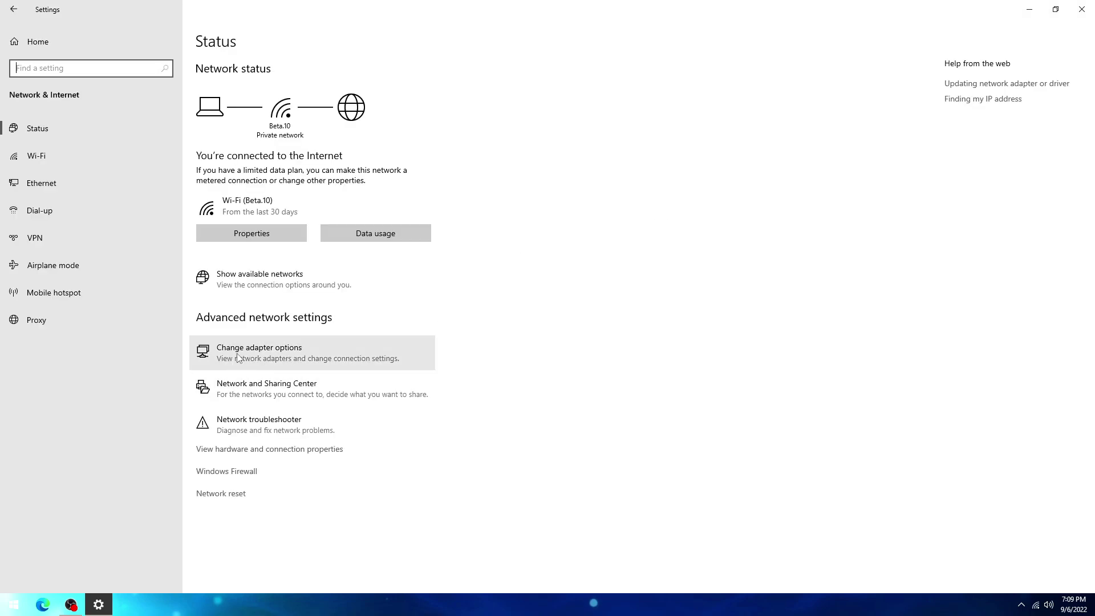
left_click(268, 354)
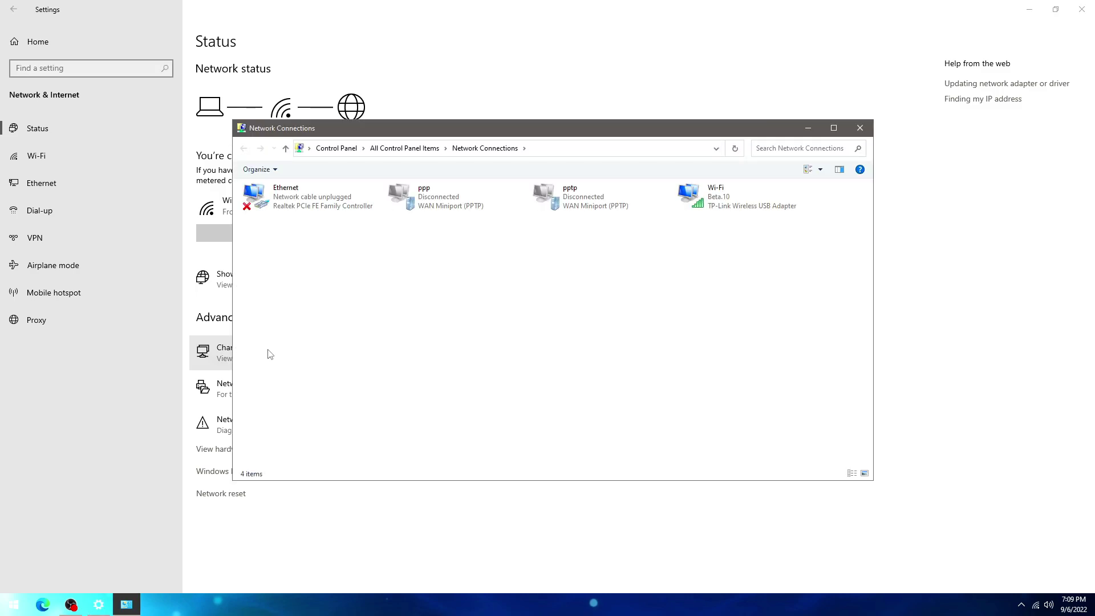
right_click(715, 200)
left_click(696, 232)
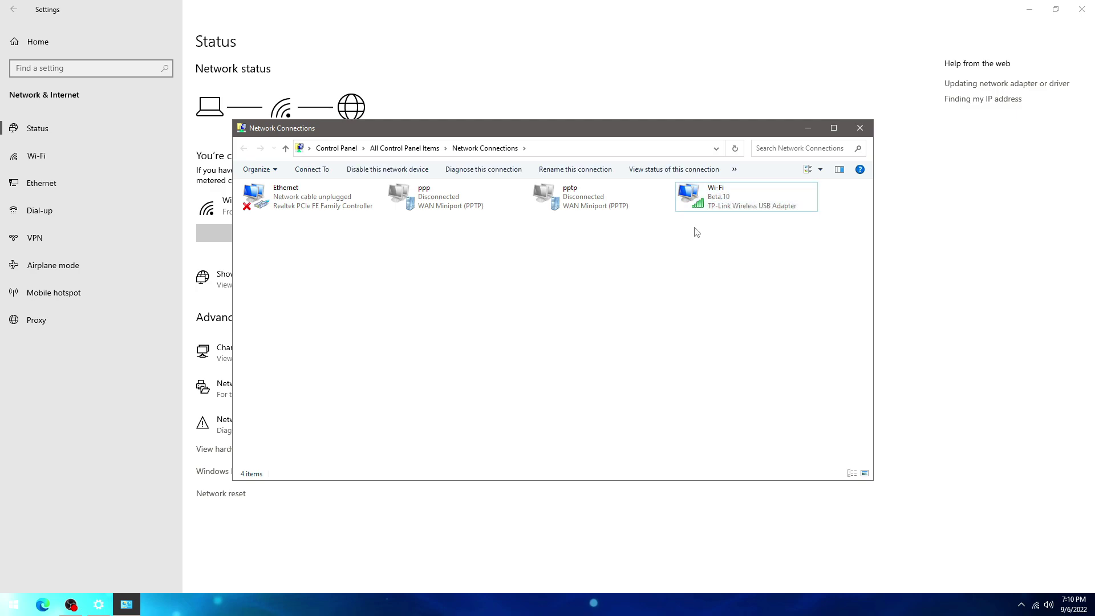
right_click(721, 193)
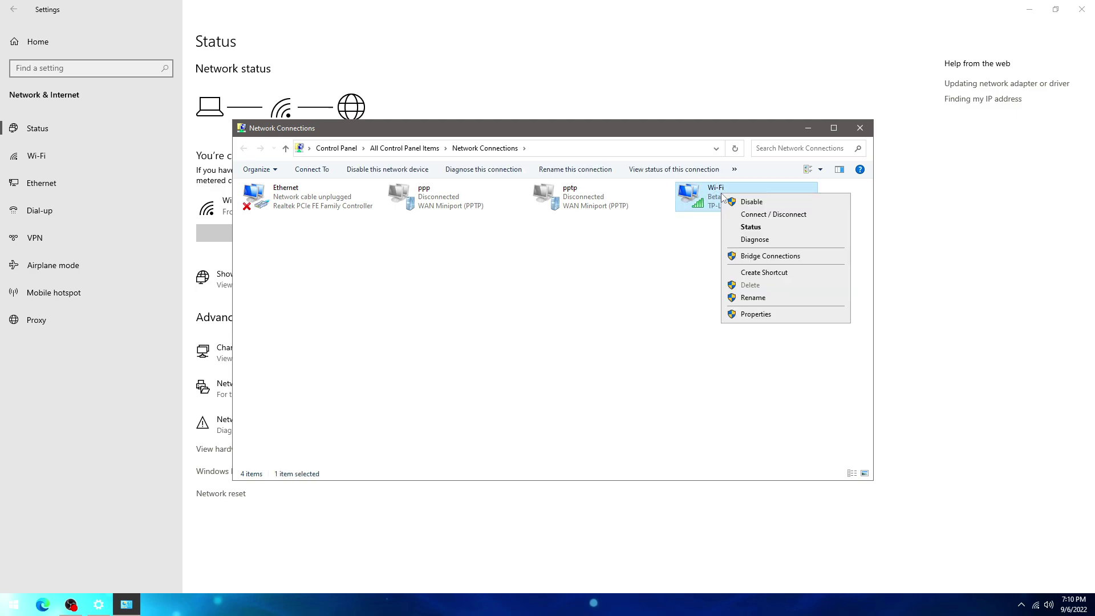
left_click(767, 314)
left_click_drag(378, 181, 559, 170)
left_click(486, 290)
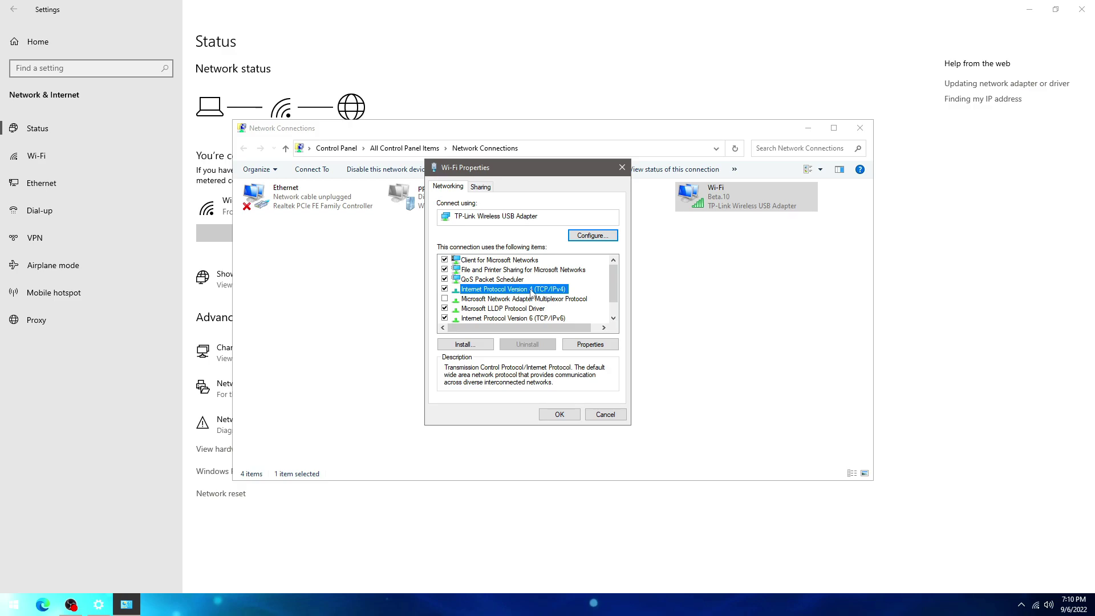
Set the Wi-Fi connection's IPv4 DNS servers manually to 1.1.1.1 preferred and 1.0.0.1 alternate, and save the properties.
left_click(591, 345)
left_click_drag(591, 219, 572, 183)
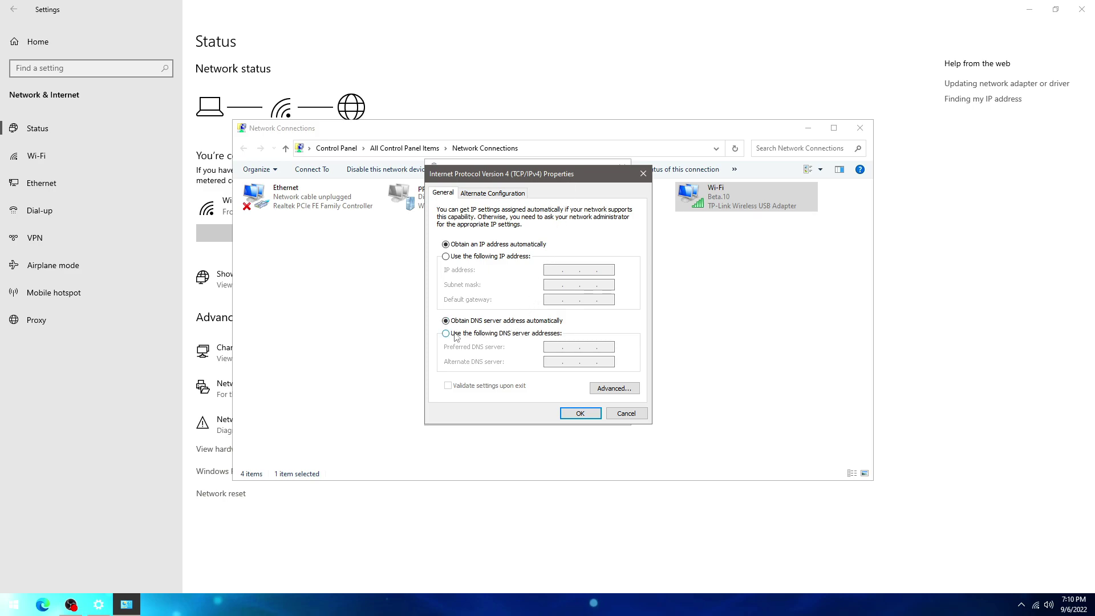
left_click(494, 335)
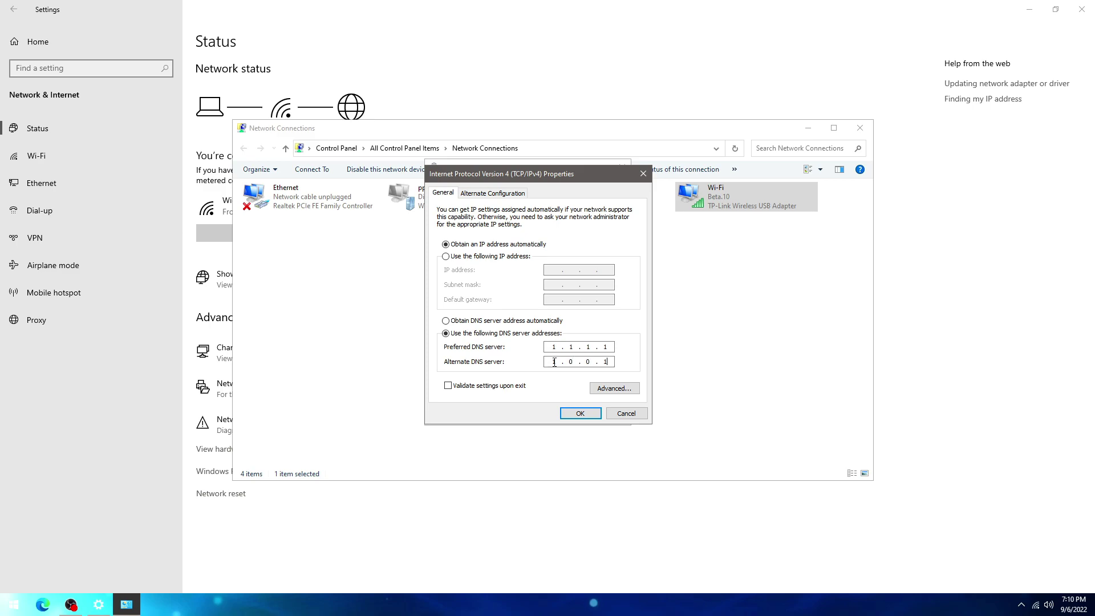
left_click(580, 415)
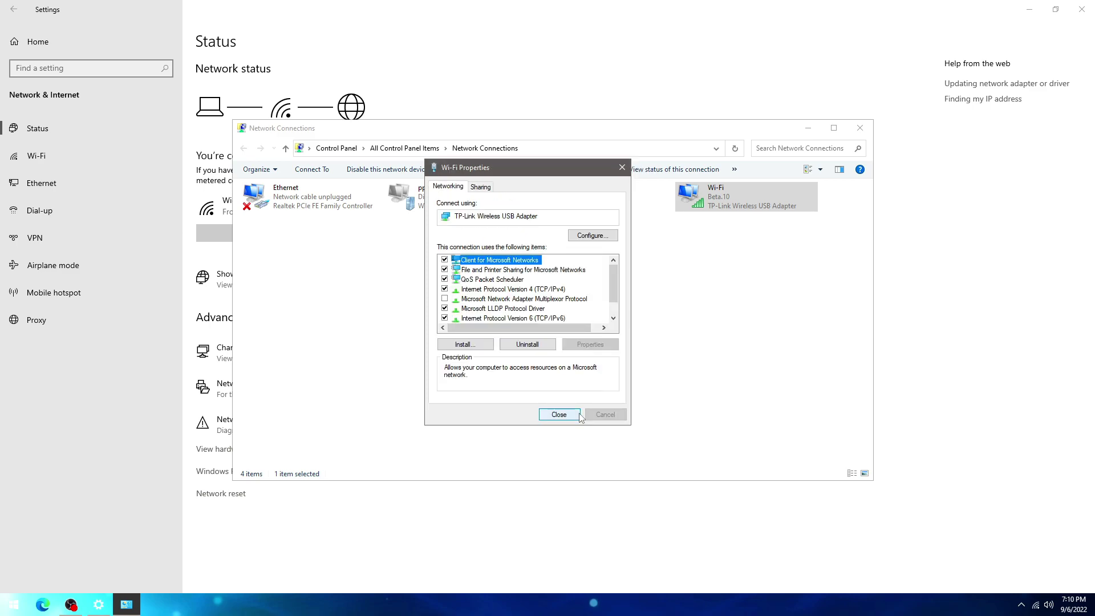
left_click(577, 416)
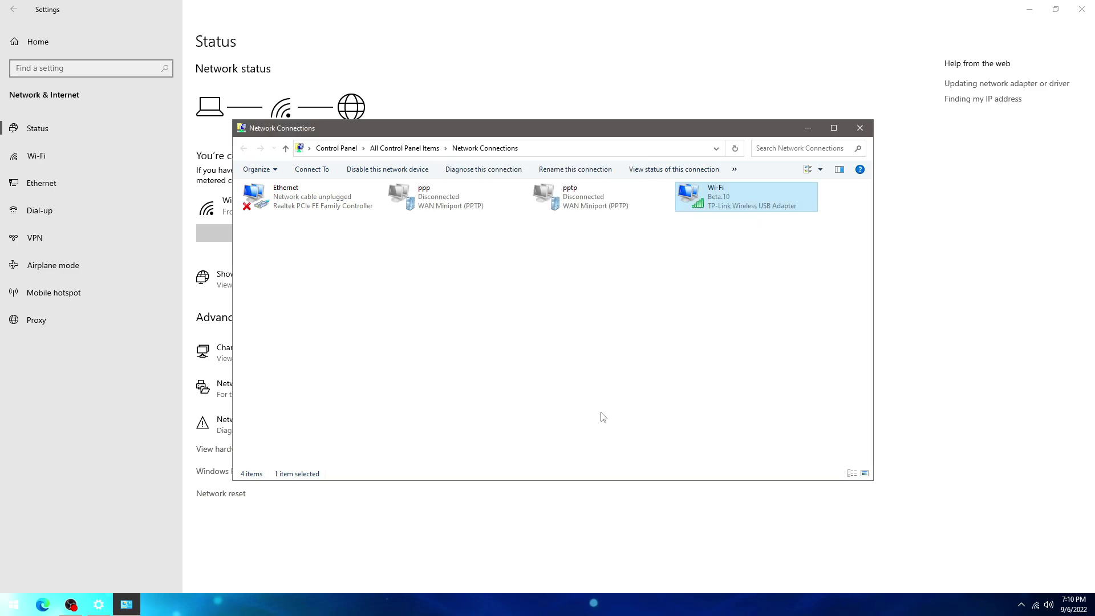
Disallow the computer from turning off the TP-Link Wireless USB Adapter to save power, and close Network Connections.
right_click(725, 201)
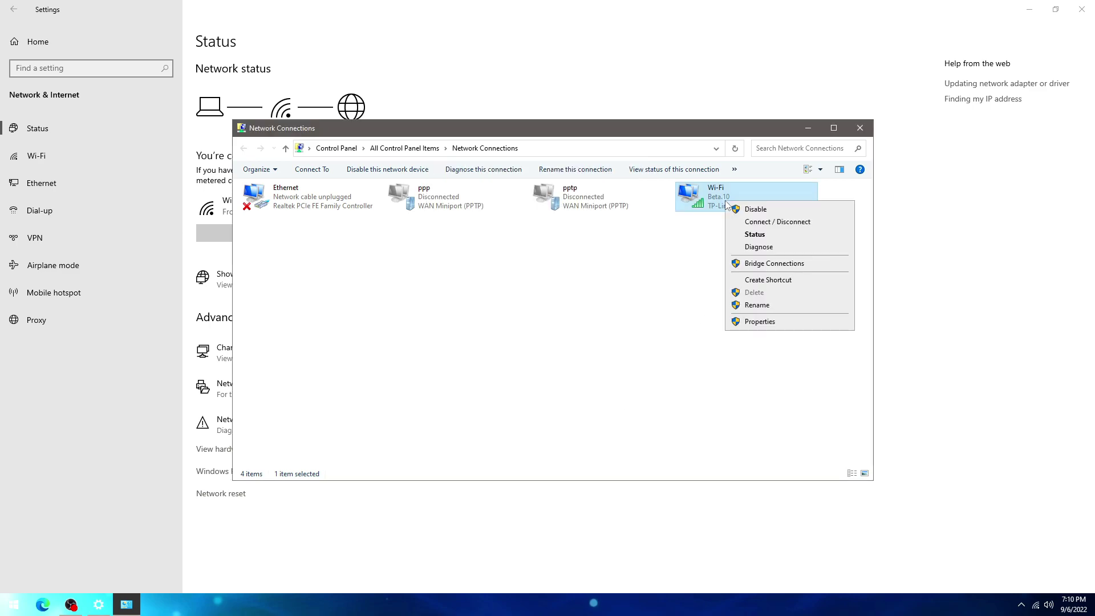
left_click(758, 322)
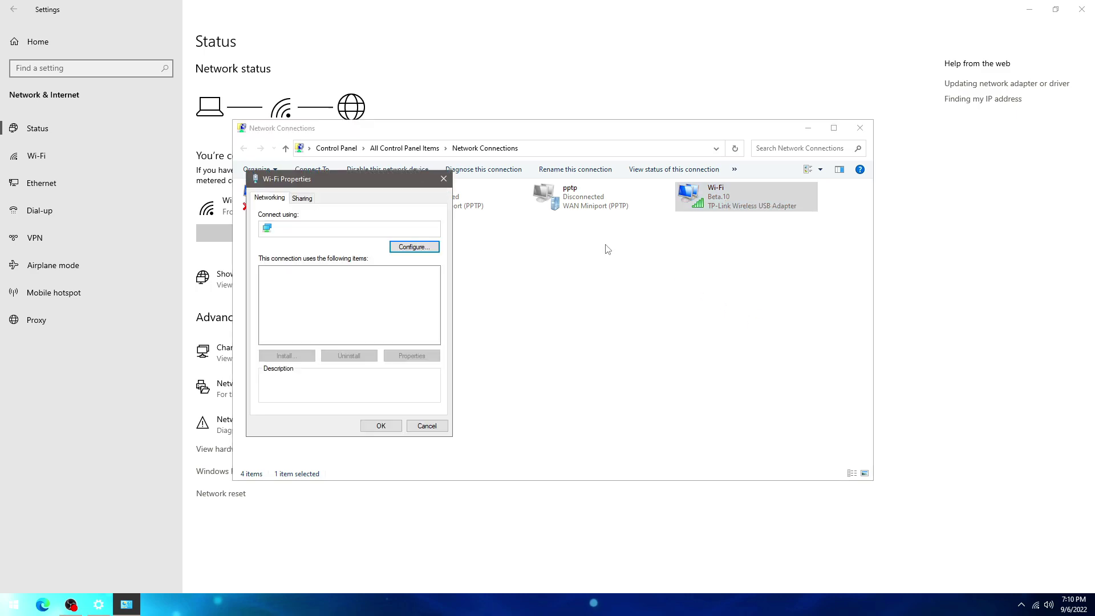
left_click_drag(391, 184, 580, 190)
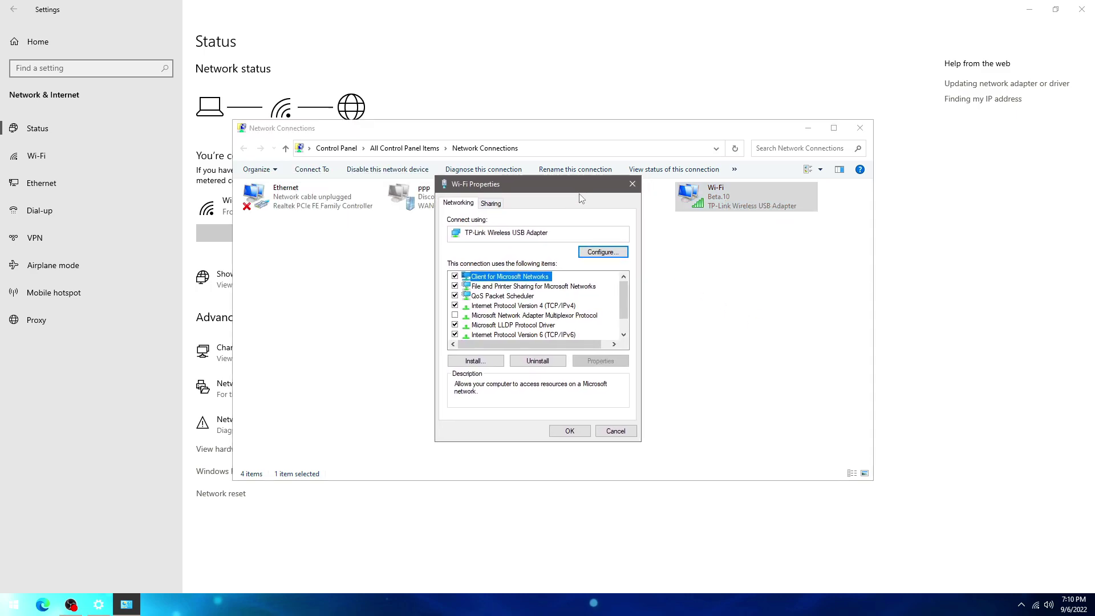
left_click(600, 253)
left_click_drag(191, 50, 573, 162)
left_click(593, 185)
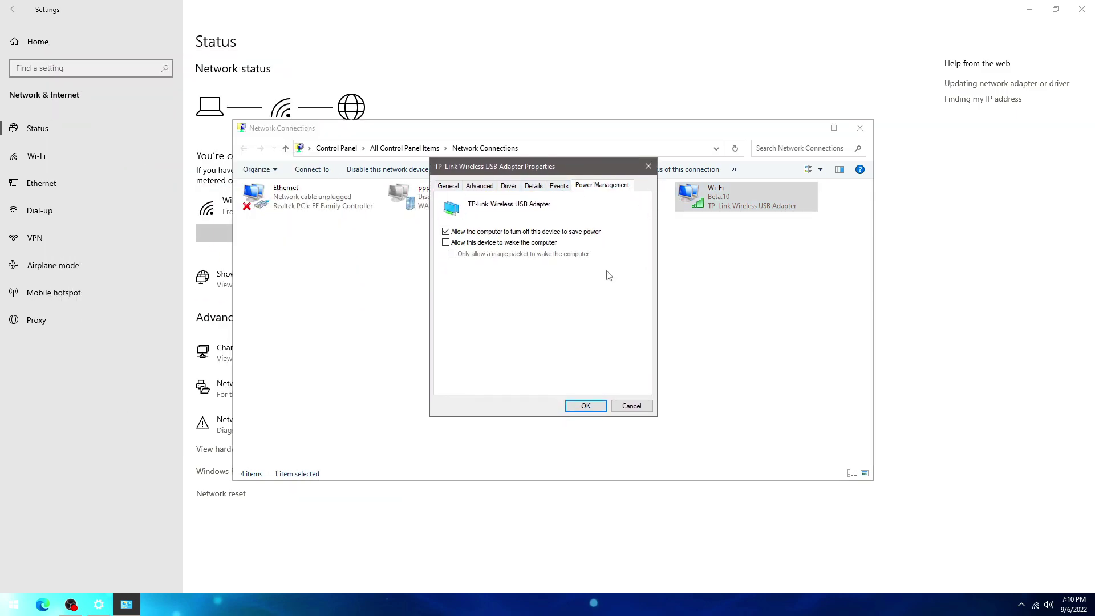
left_click(480, 231)
left_click(587, 406)
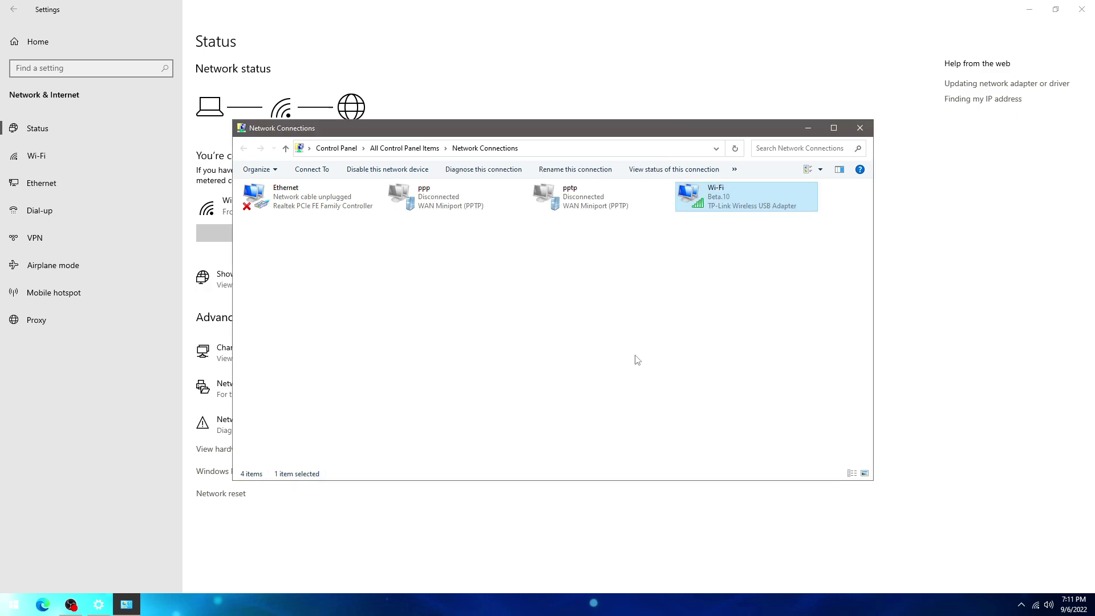
left_click(863, 127)
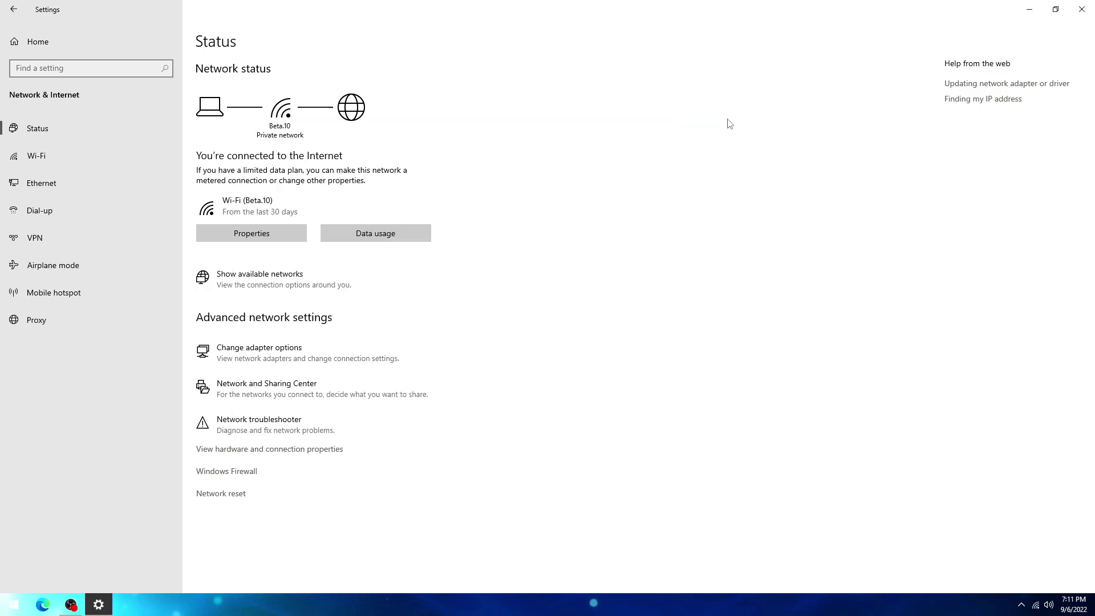
Review the Background apps permissions in the Privacy settings and return to the Settings home page.
left_click(102, 42)
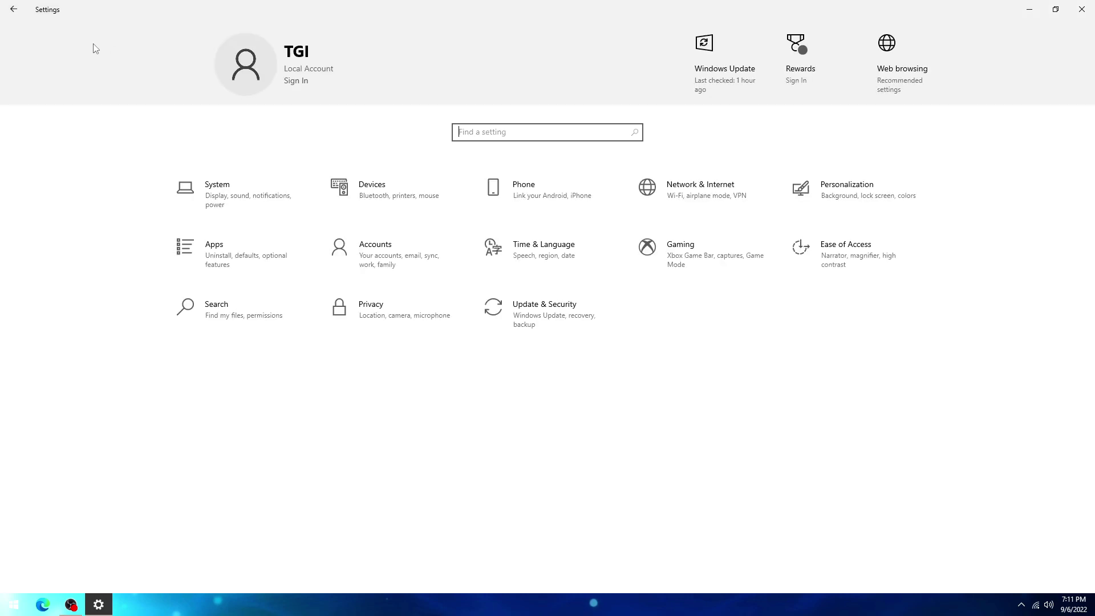
left_click(403, 335)
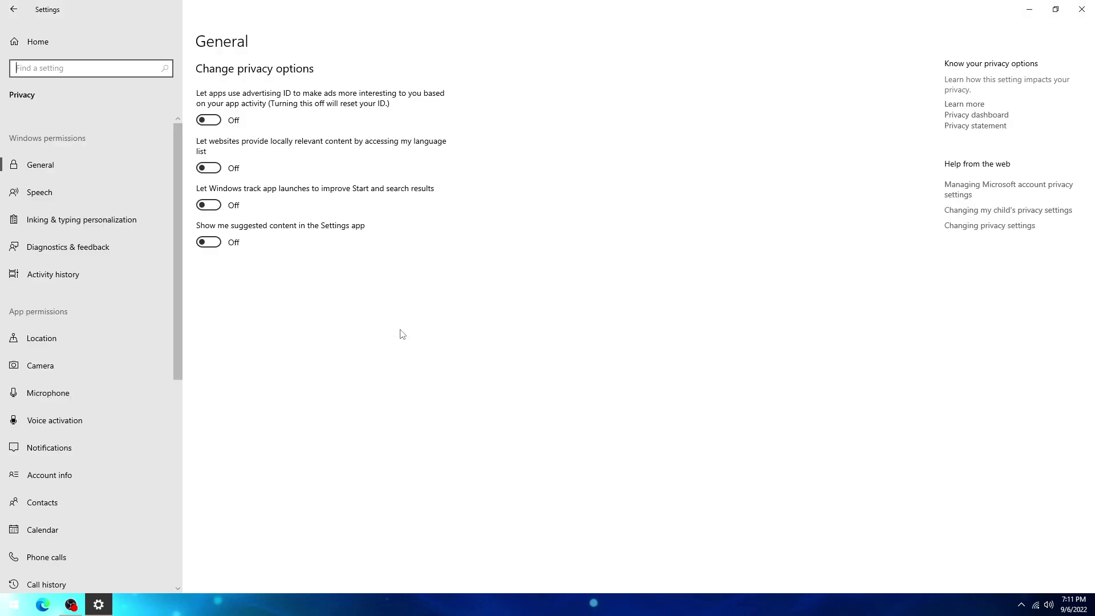
scroll(147, 351, "down", 6)
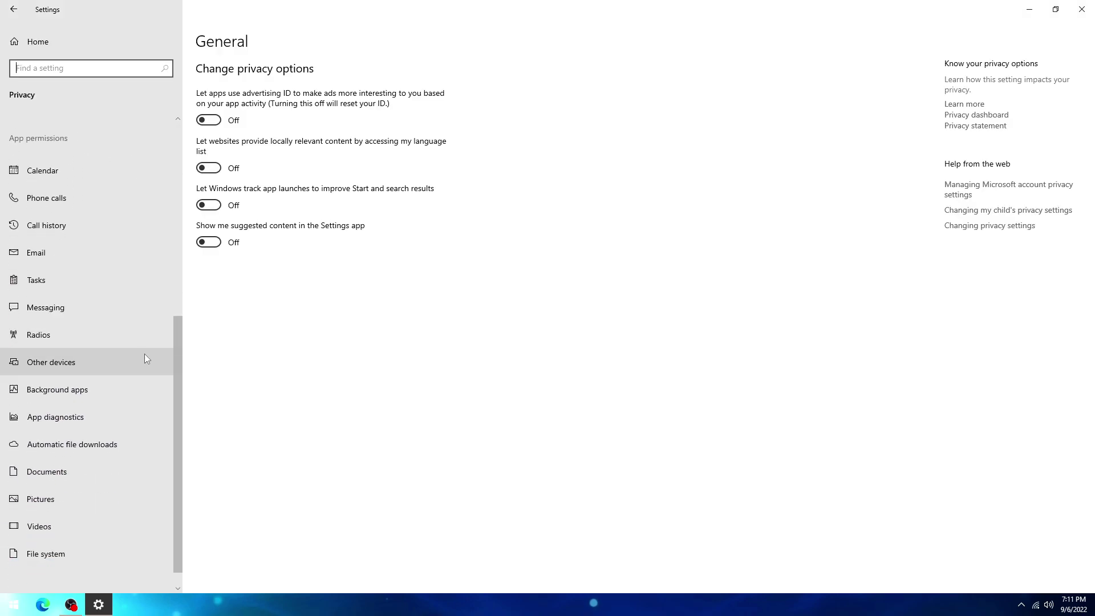
left_click(87, 391)
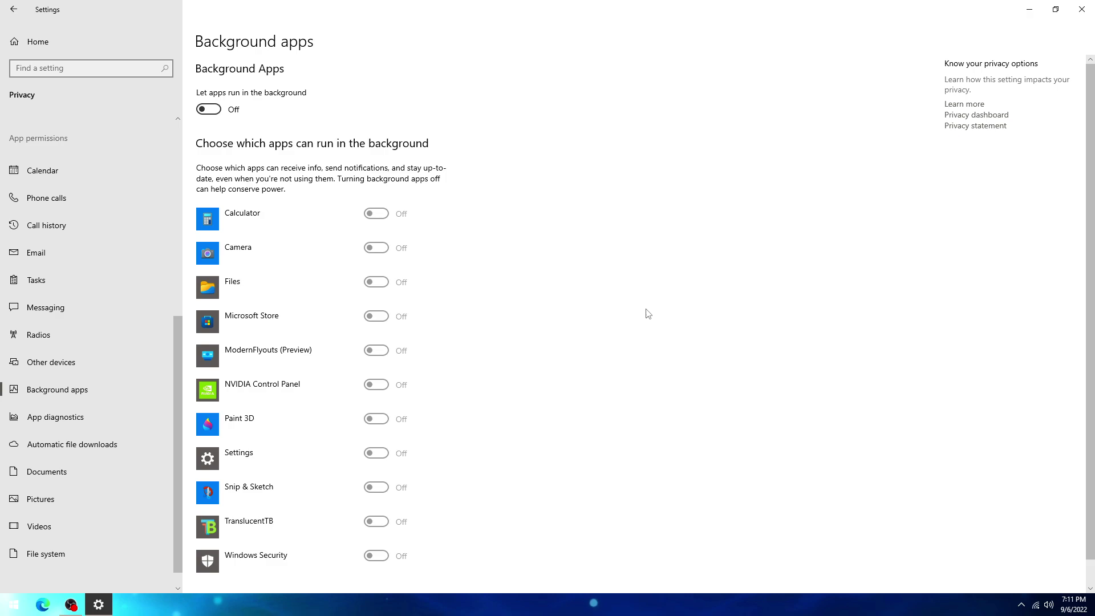
scroll(605, 316, "down", 1)
scroll(533, 303, "up", 1)
left_click(147, 38)
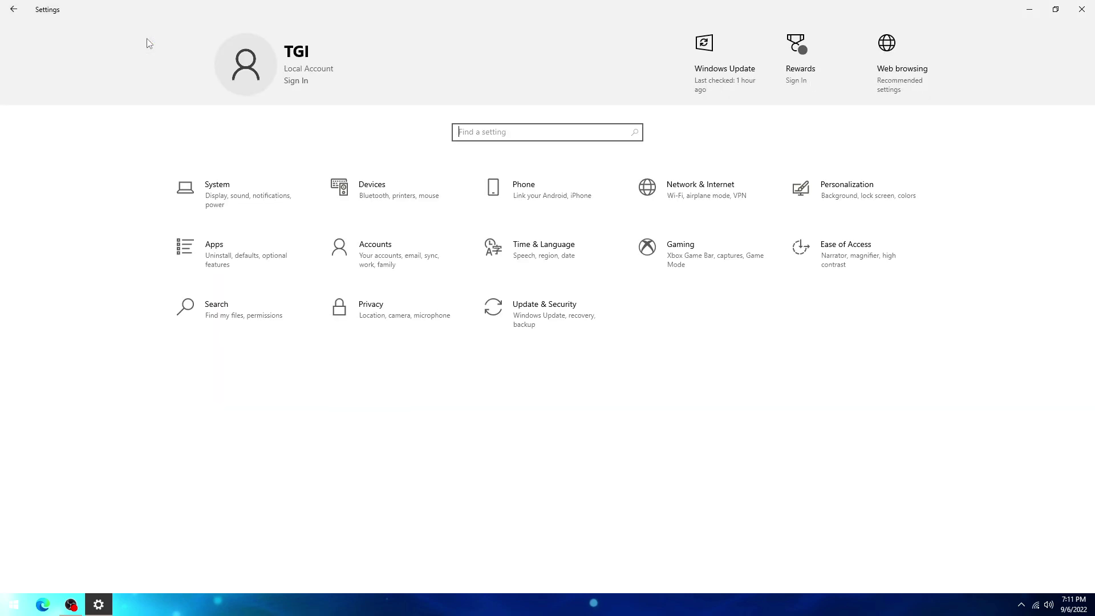
Review the Delivery Optimization setting for downloads from other PCs and its advanced download and upload bandwidth limits, and close Settings.
left_click(536, 319)
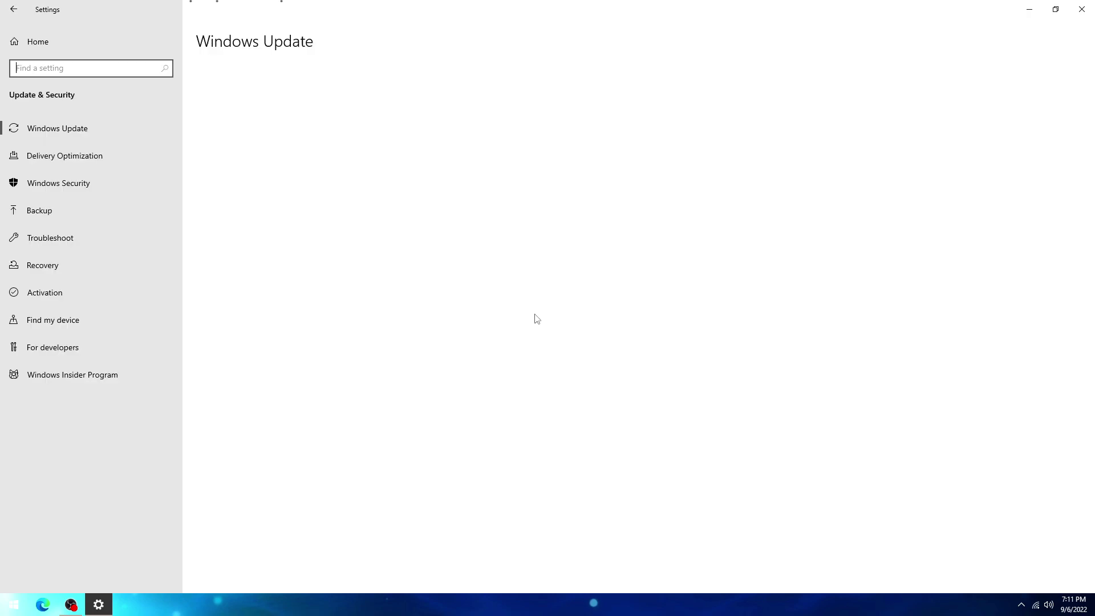
left_click(115, 166)
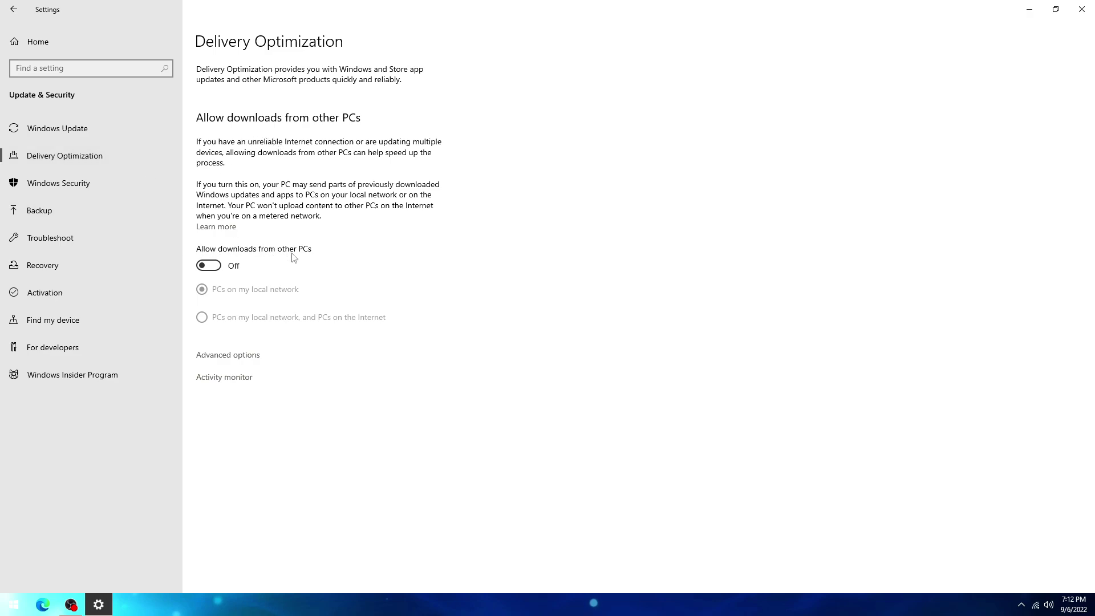
left_click(209, 266)
left_click(217, 266)
left_click(240, 356)
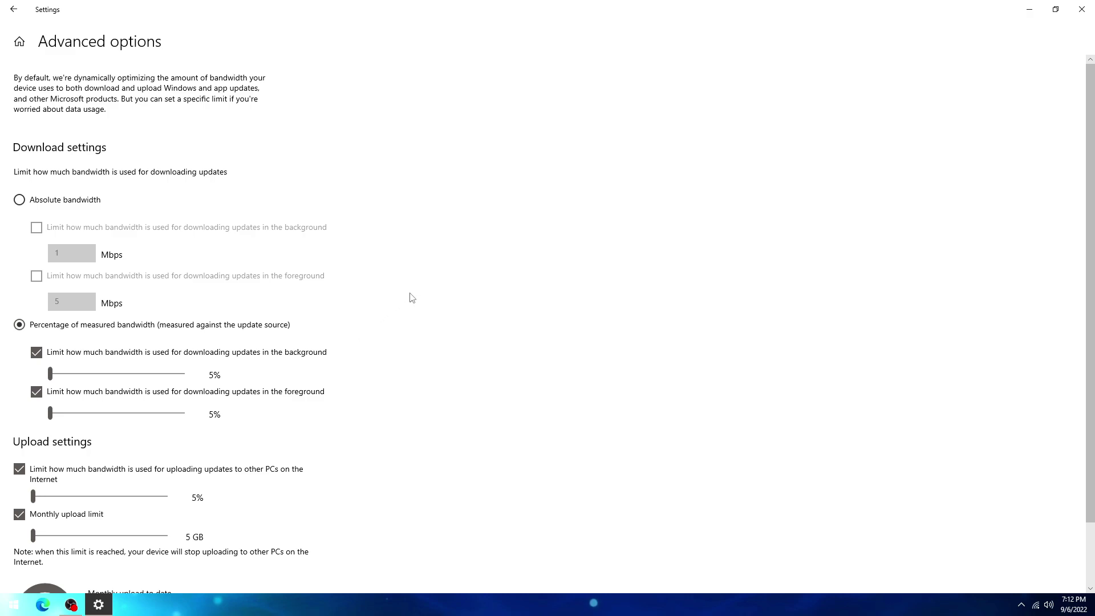
scroll(411, 297, "down", 2)
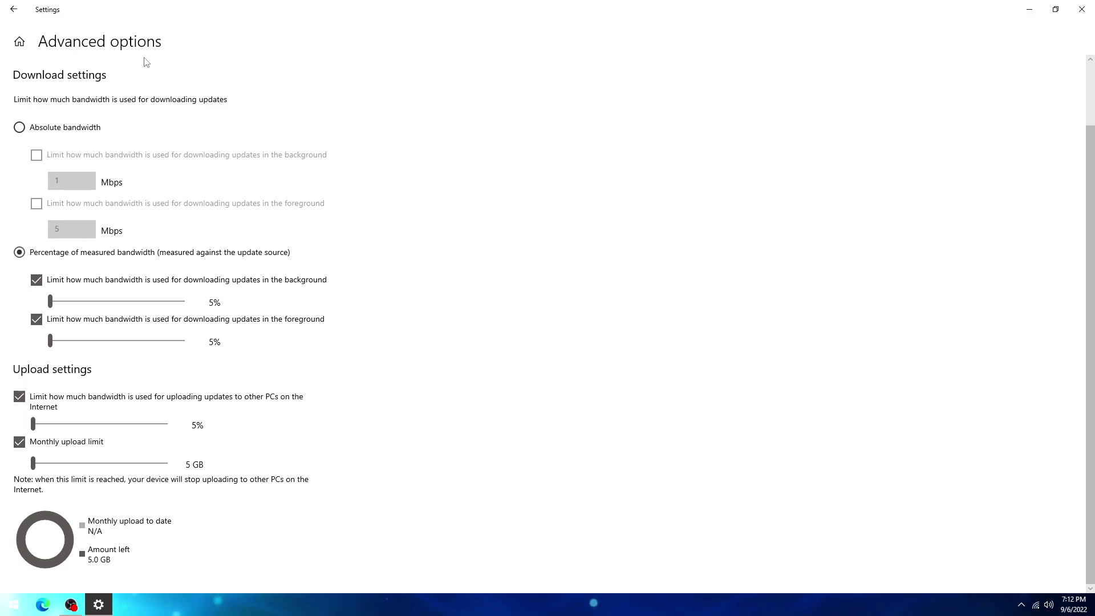
left_click(1082, 9)
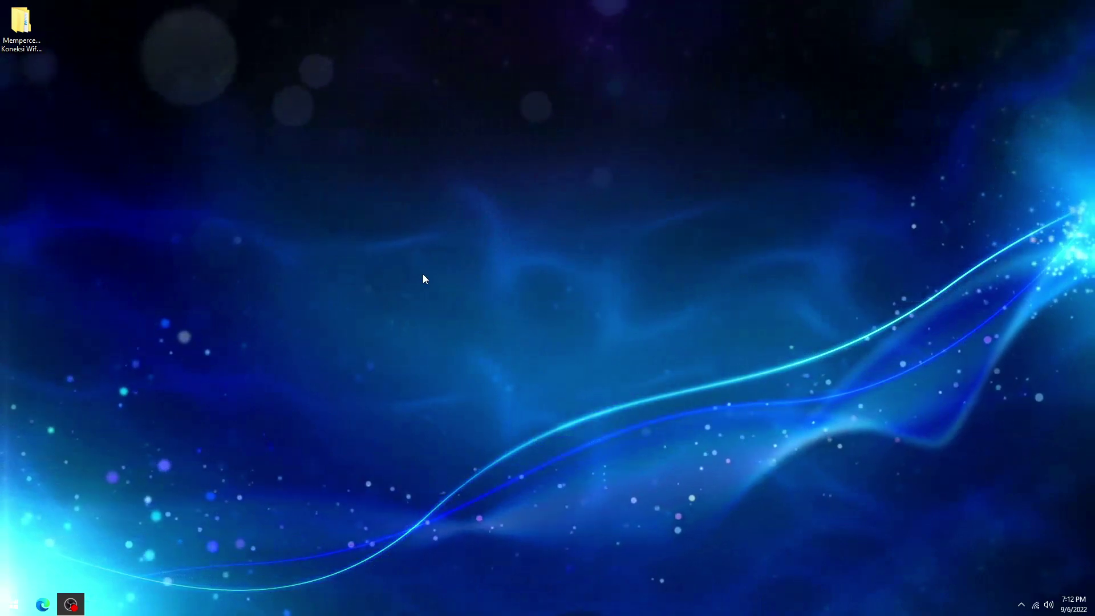
key("super")
left_click(106, 347)
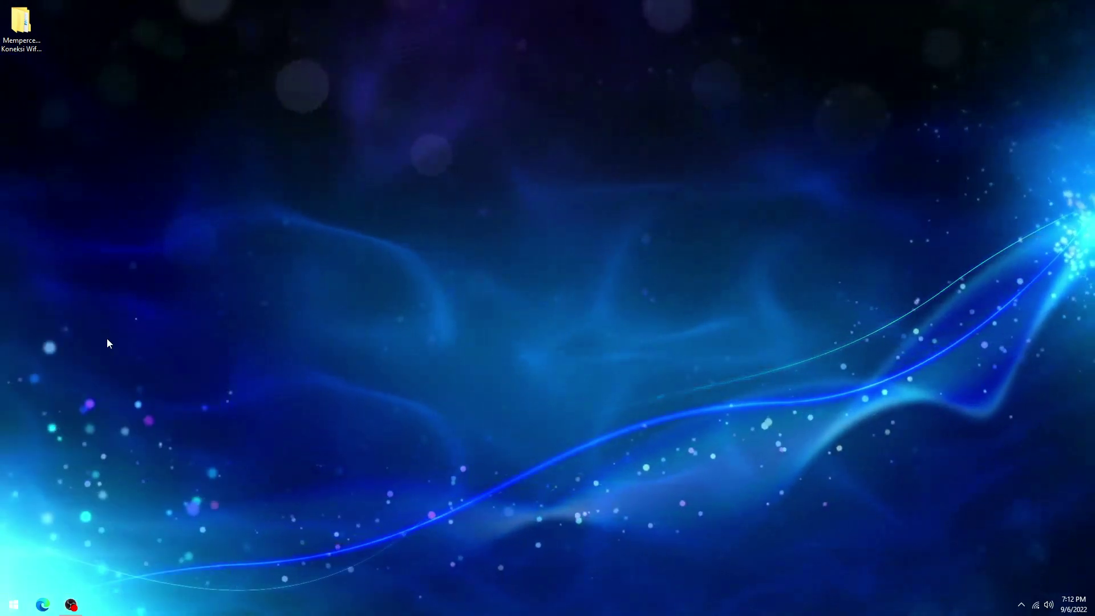
key("Escape")
Launch the Local Group Policy Editor by running gpedit.msc.
key("super")
type("run")
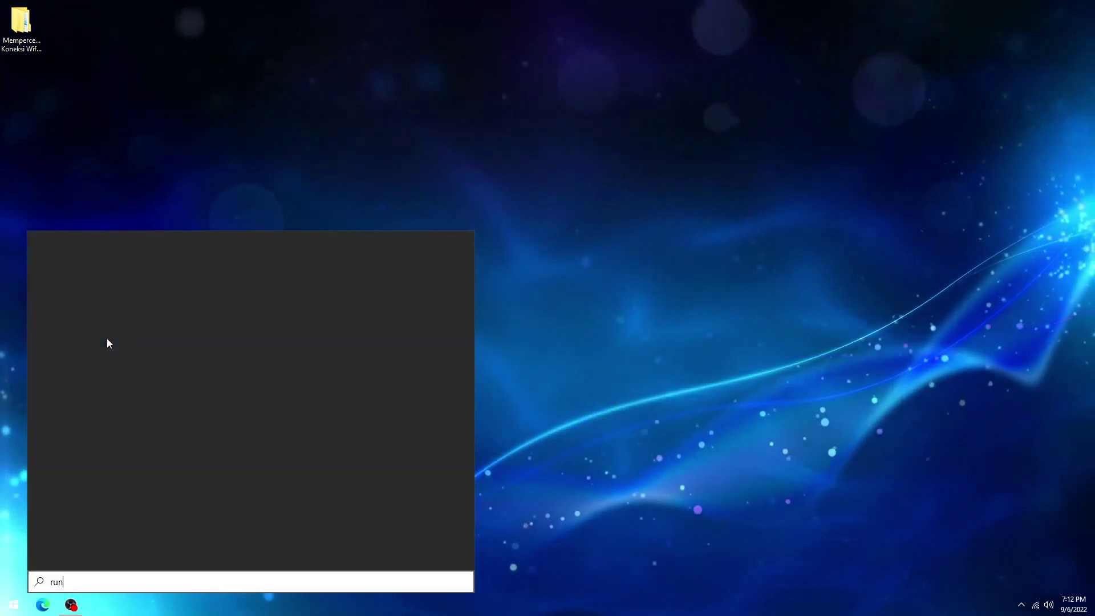
key("Return")
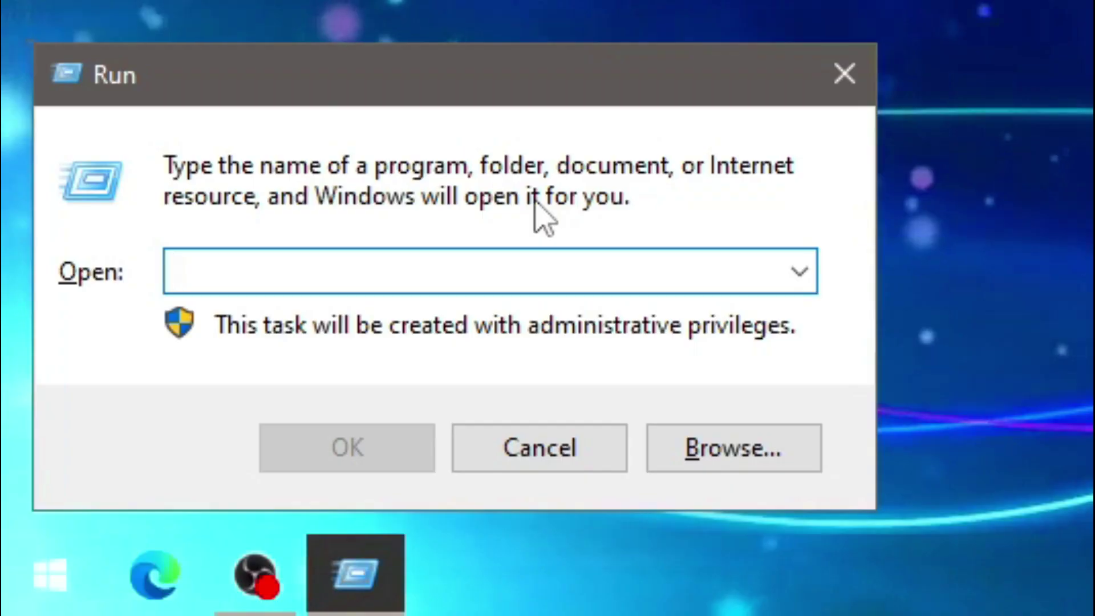
type("gpedit.msc")
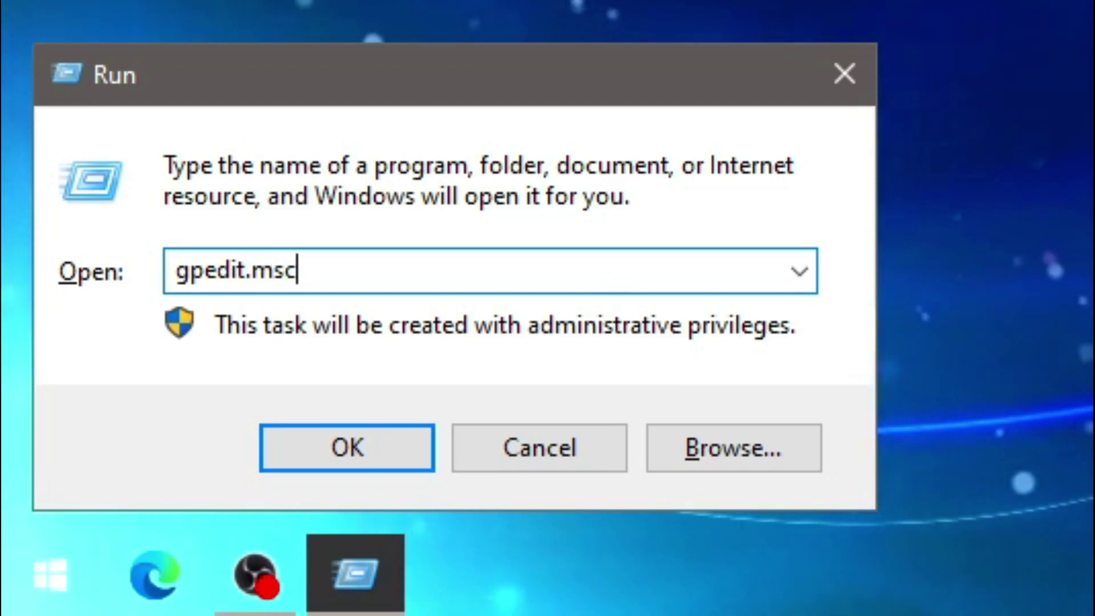
key("Return")
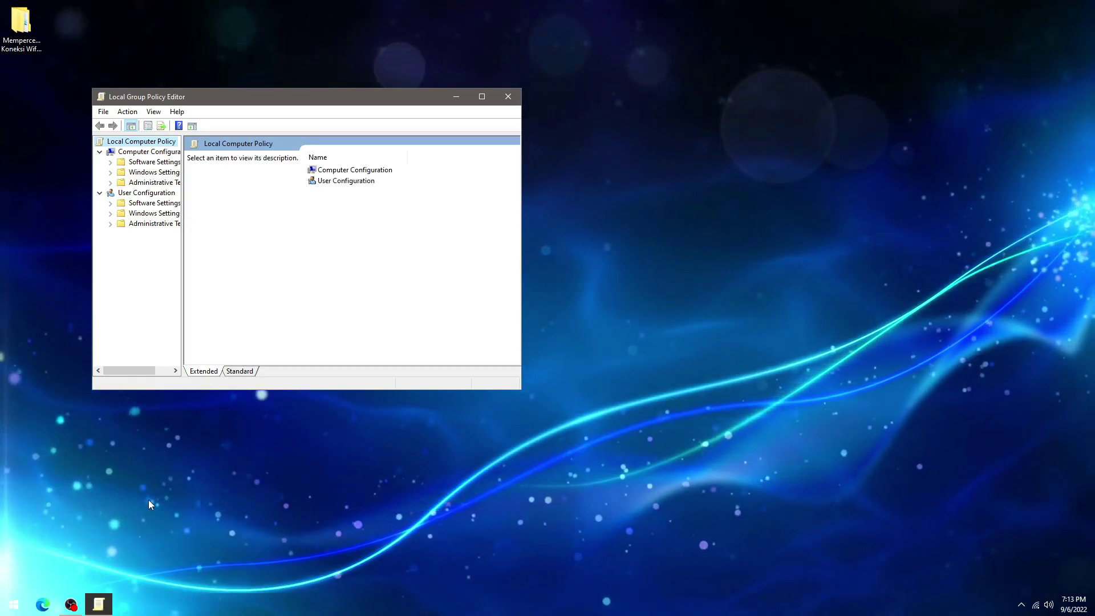
Open the QoS Packet Scheduler policies under Computer Configuration, Administrative Templates, Network.
left_click_drag(250, 101, 472, 133)
left_click_drag(404, 217, 436, 217)
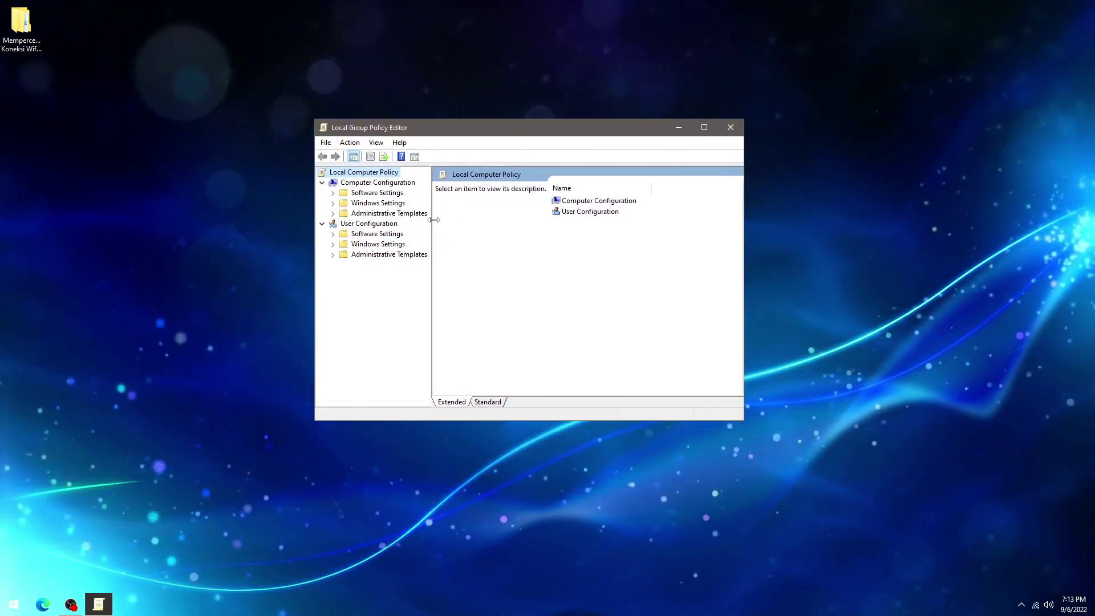
left_click(393, 215)
left_click(333, 214)
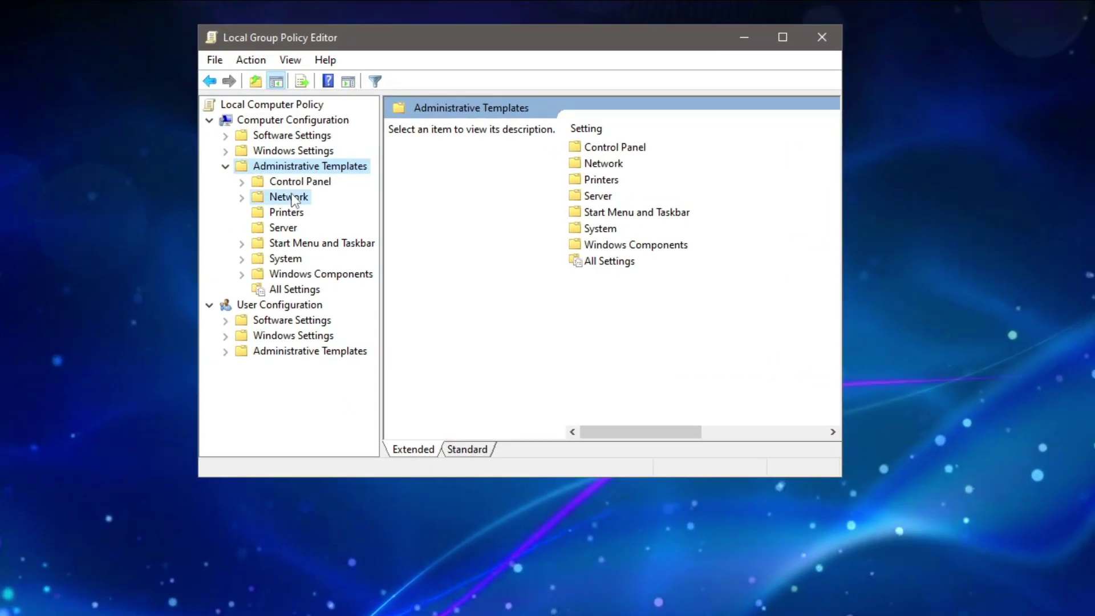
left_click(365, 234)
left_click(344, 234)
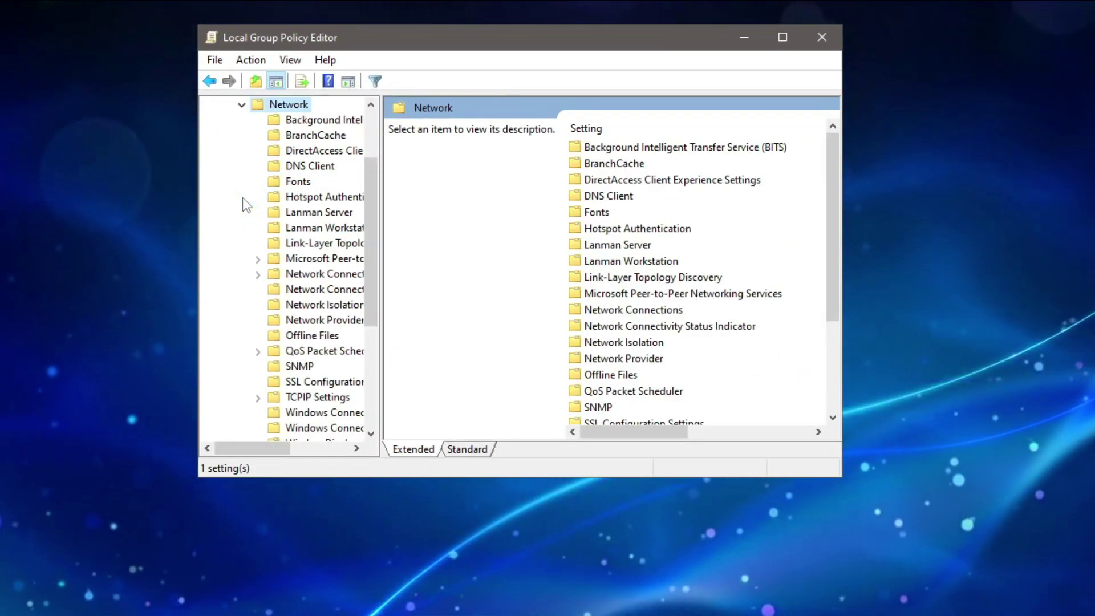
scroll(296, 240, "down", 3)
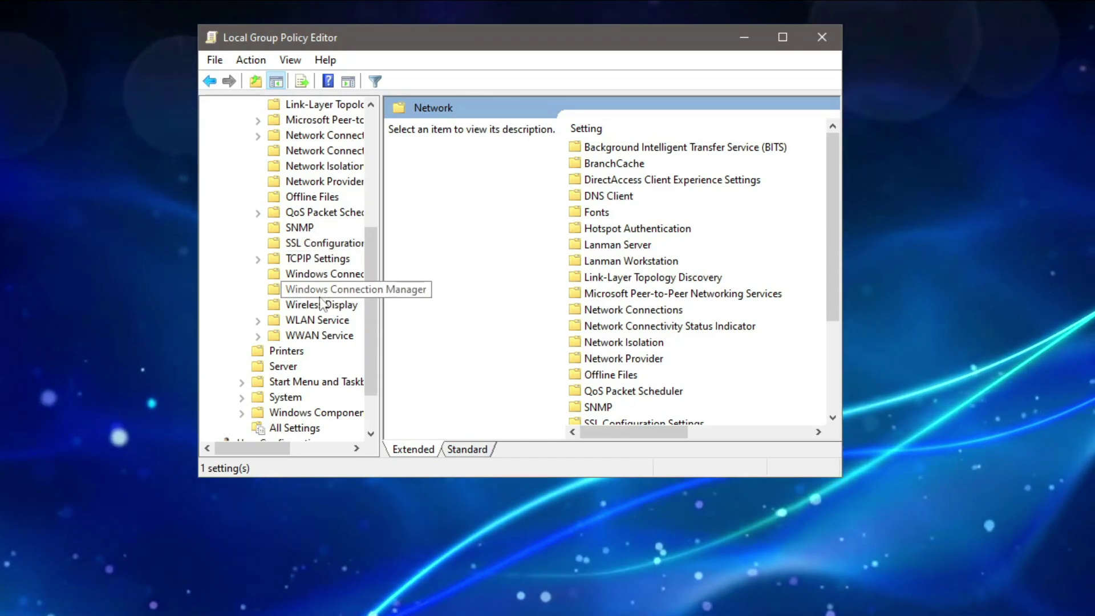
scroll(320, 296, "up", 1)
scroll(653, 276, "down", 3)
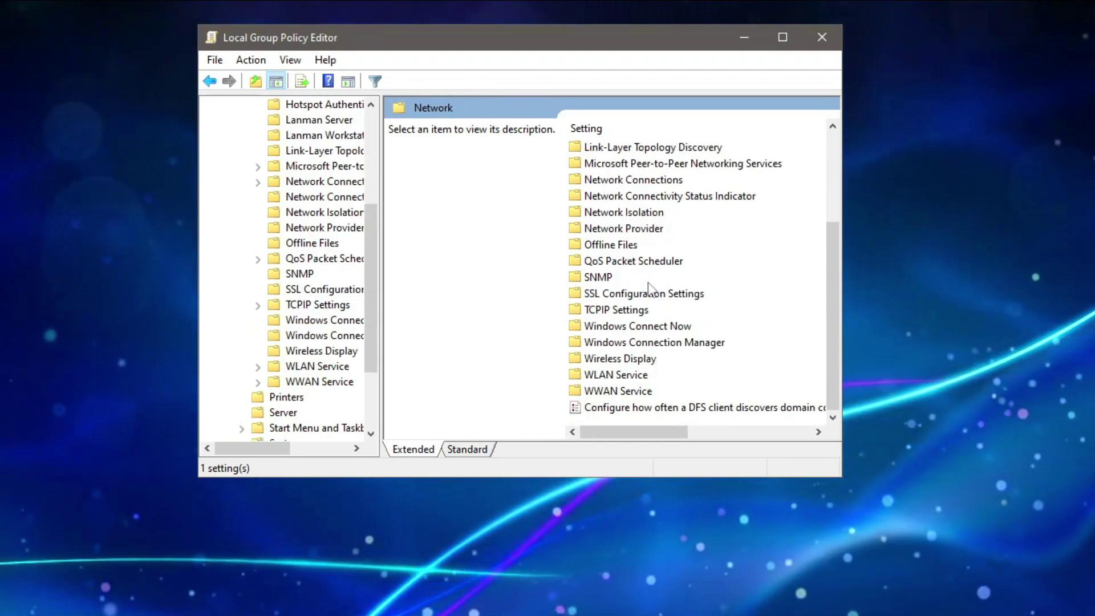
left_click(649, 264)
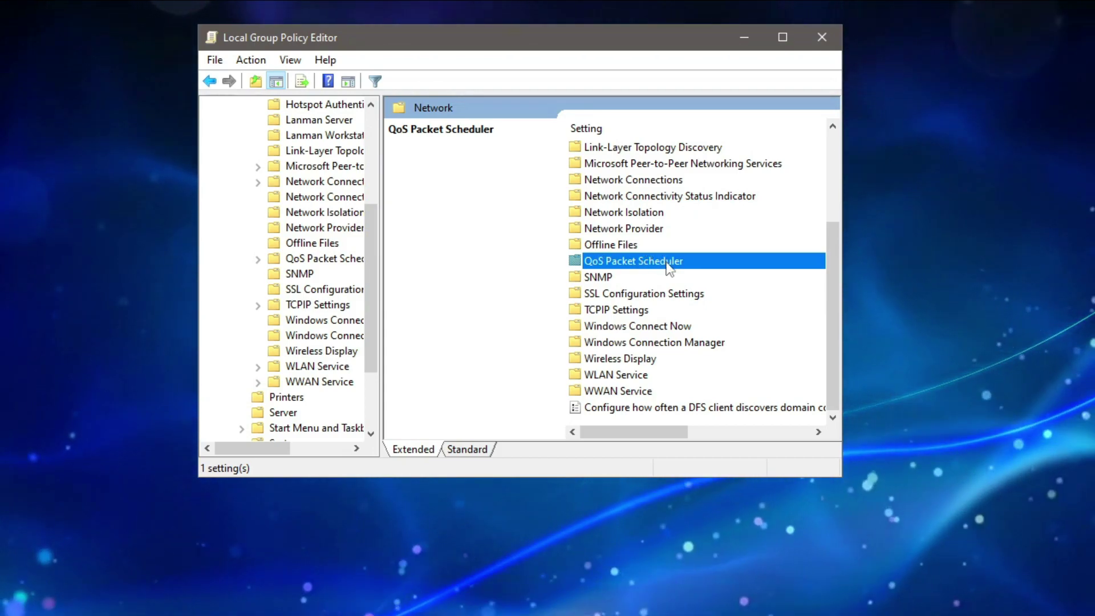
double_click(668, 264)
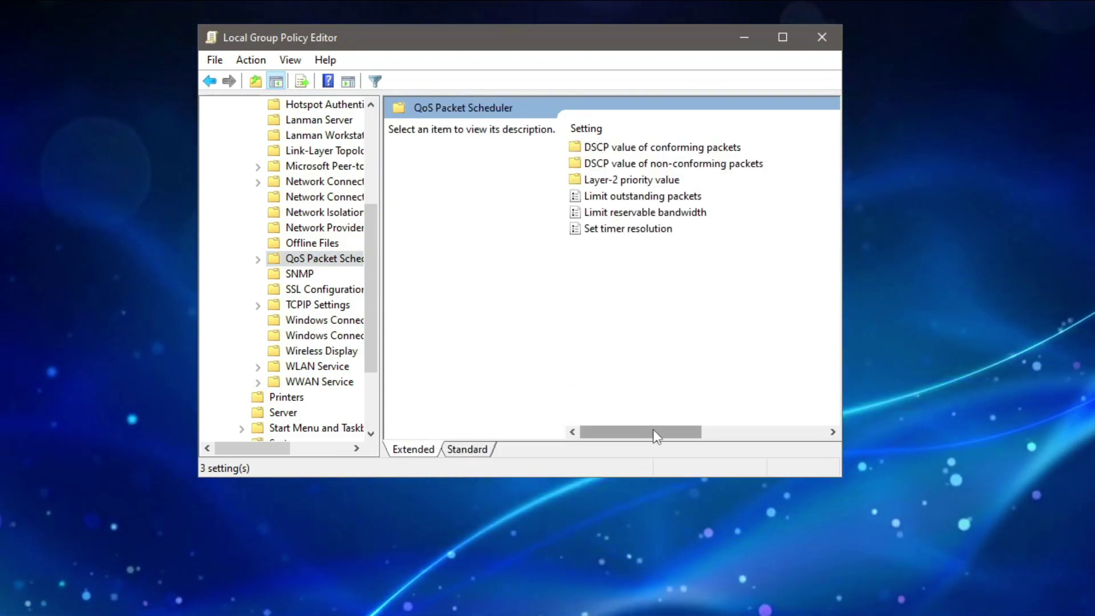
mouse_move(653, 430)
left_mouse_down()
mouse_move(841, 430)
mouse_move(647, 432)
left_mouse_up()
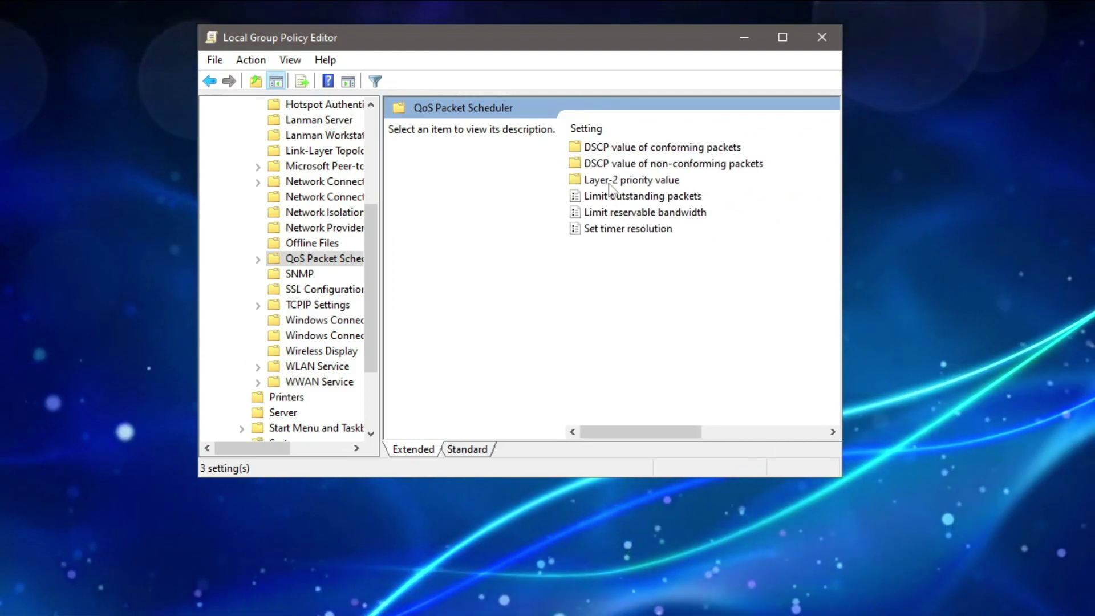
Enable the Limit reservable bandwidth policy with a bandwidth limit of 0%, save it, and close the Local Group Policy Editor.
left_click(622, 213)
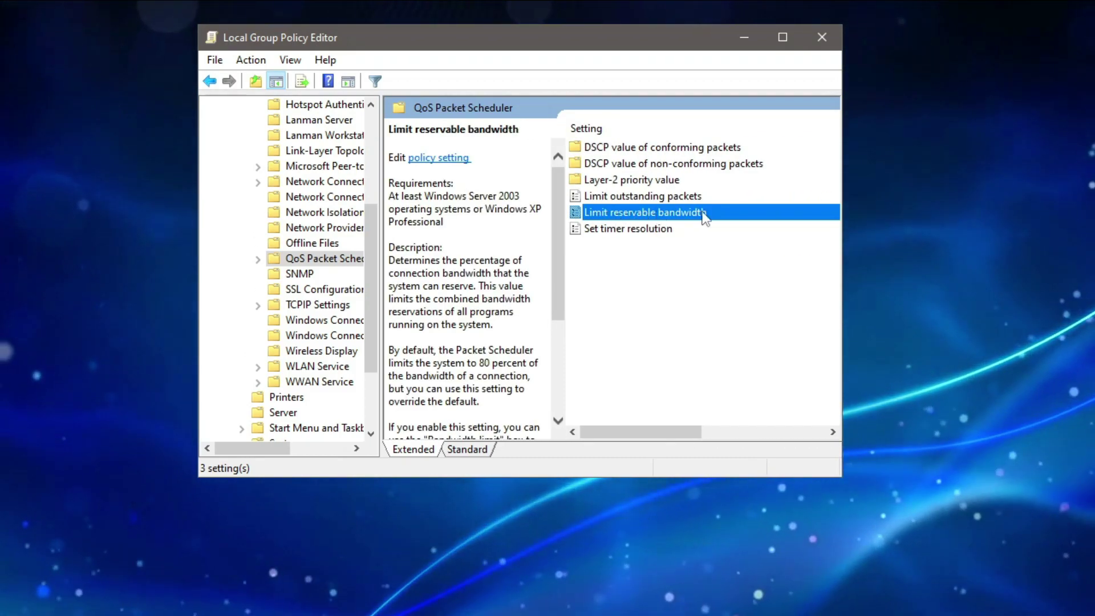
right_click(648, 213)
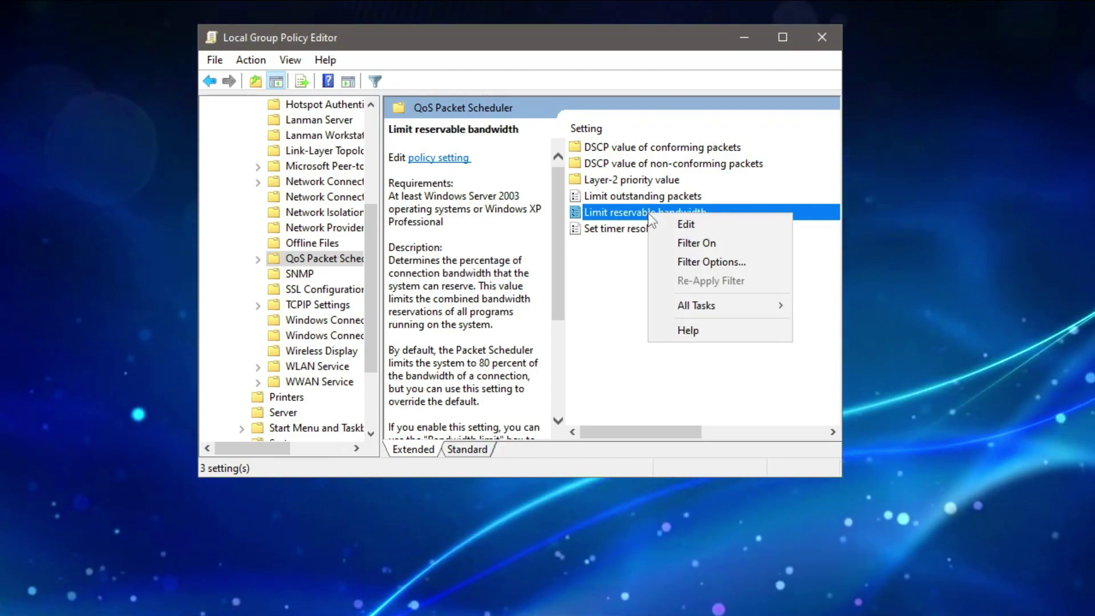
left_click(699, 224)
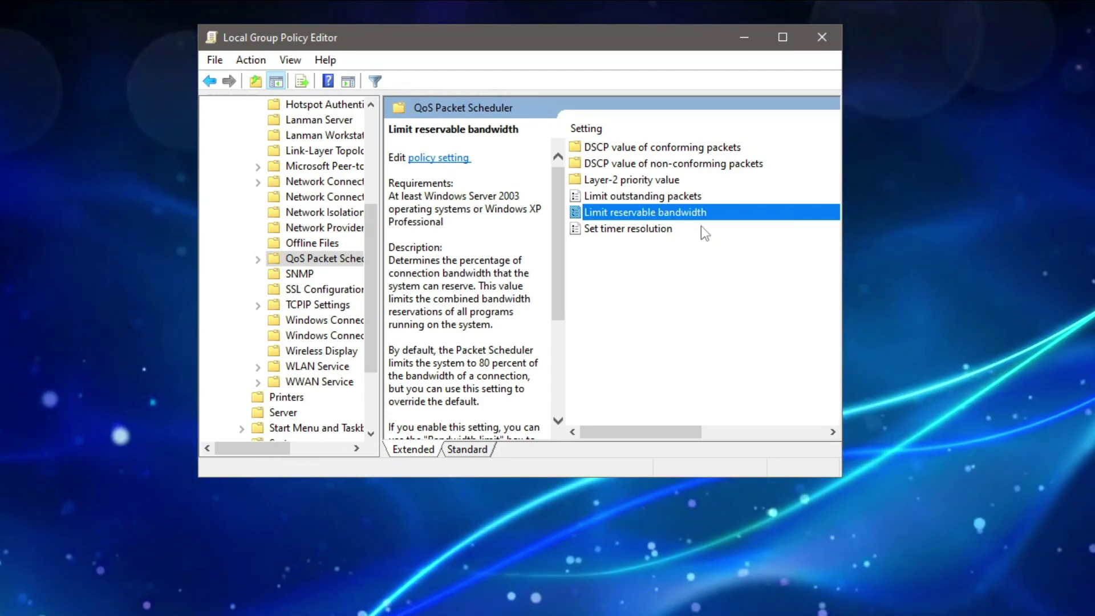
left_click(409, 150)
left_click_drag(296, 49, 597, 5)
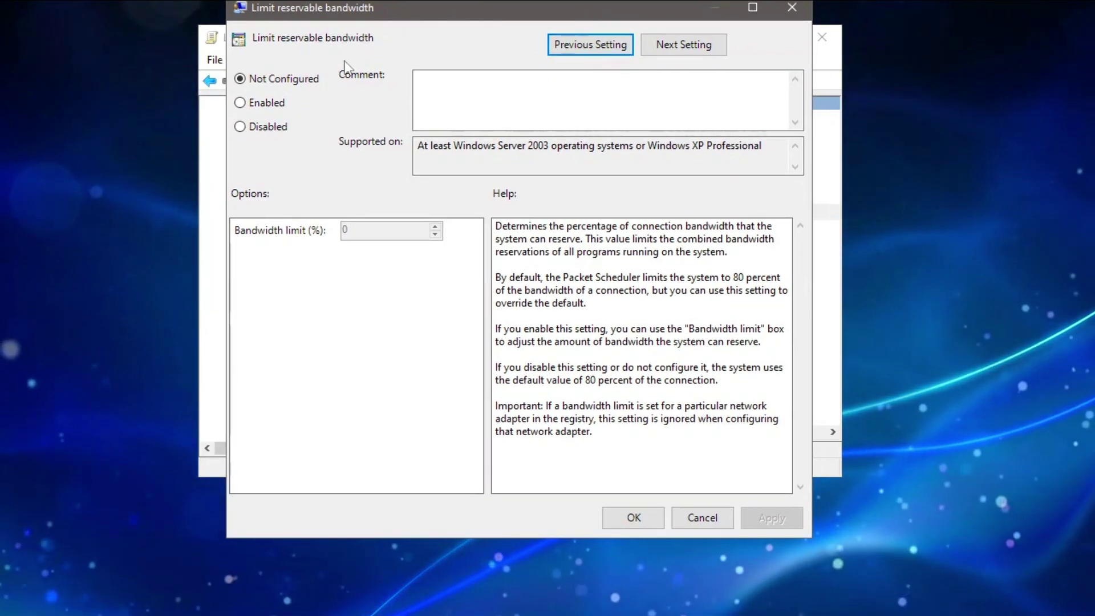
left_click(280, 103)
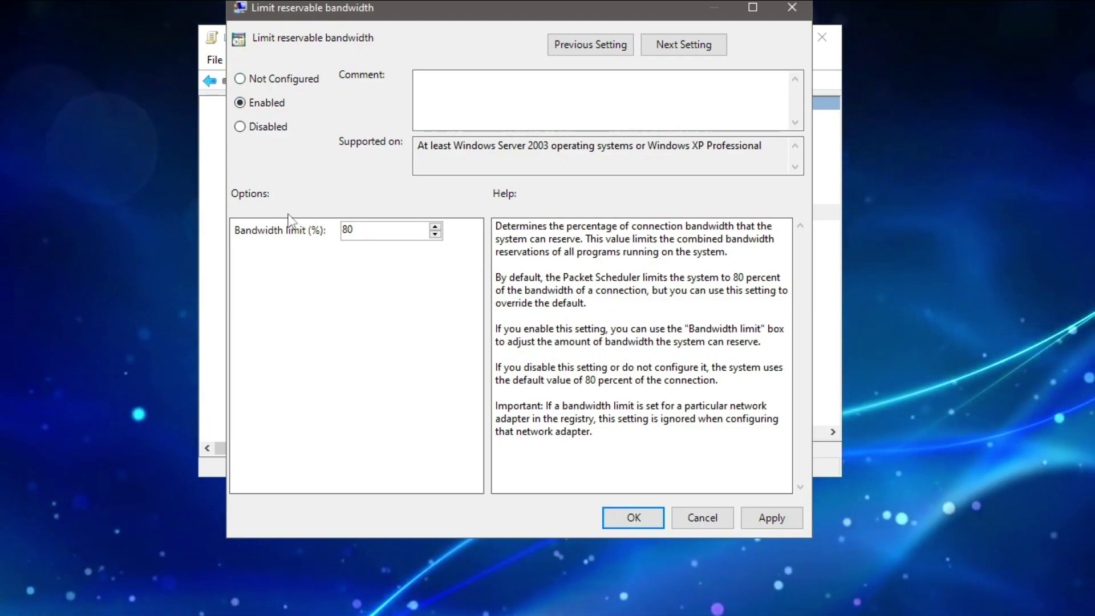
key("Tab")
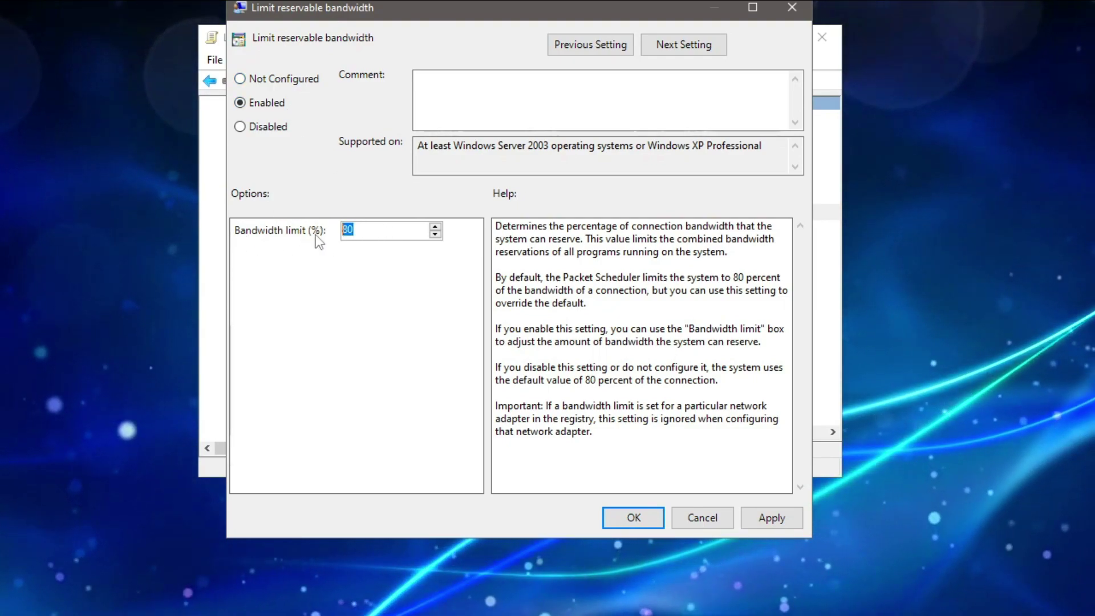
type("0")
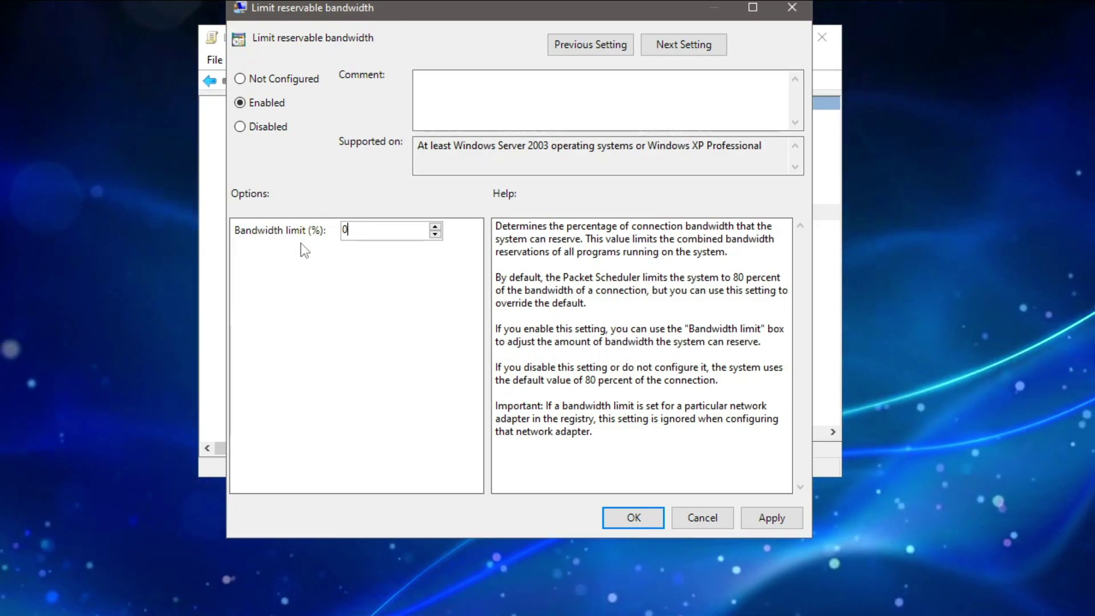
left_click(792, 525)
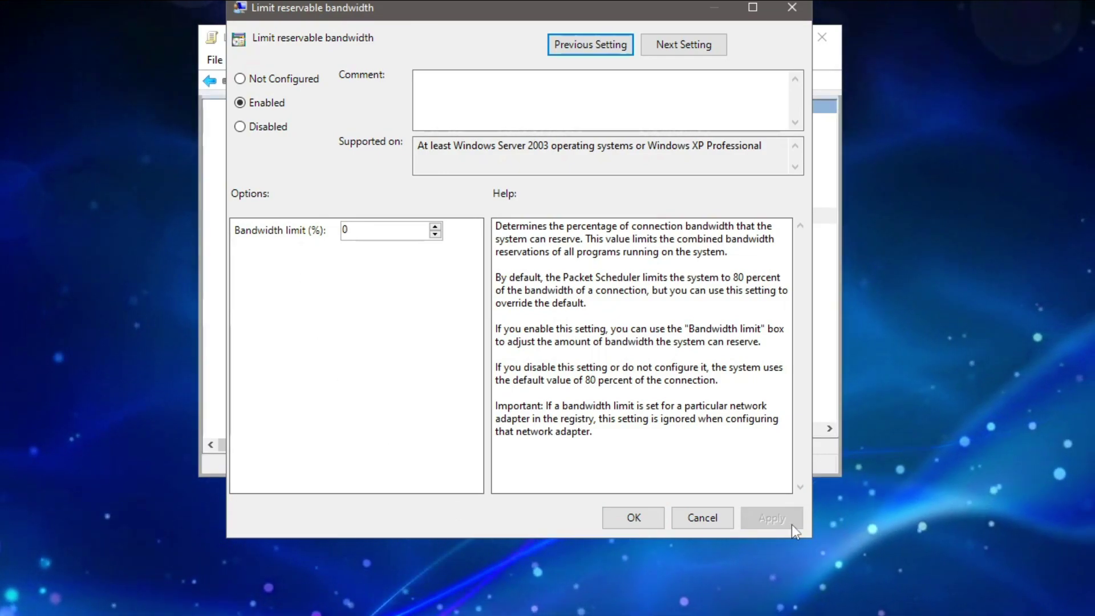
left_click(628, 518)
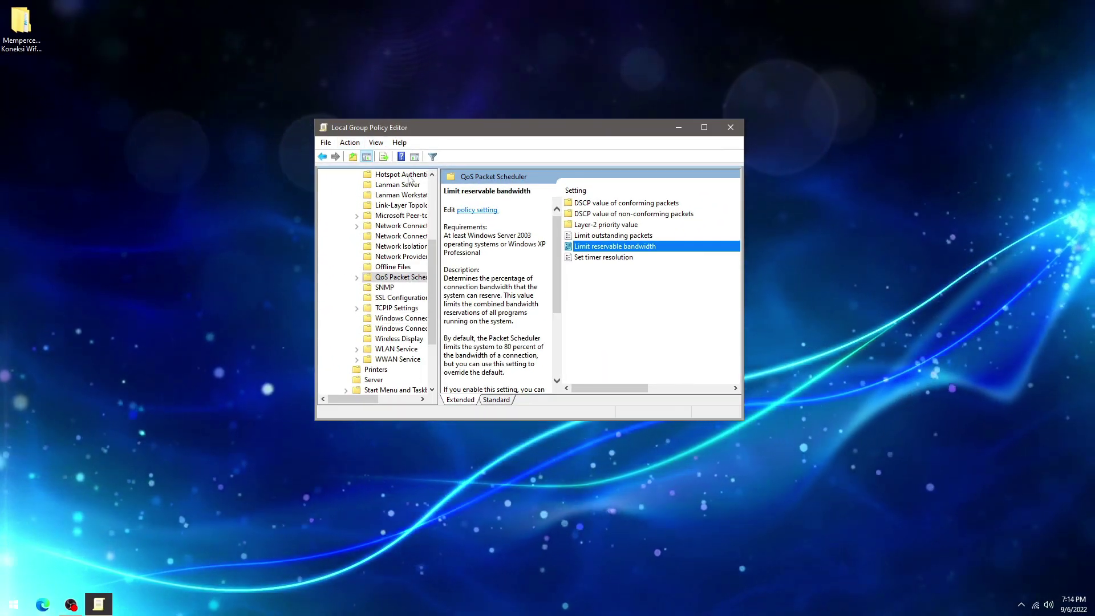
left_click(730, 127)
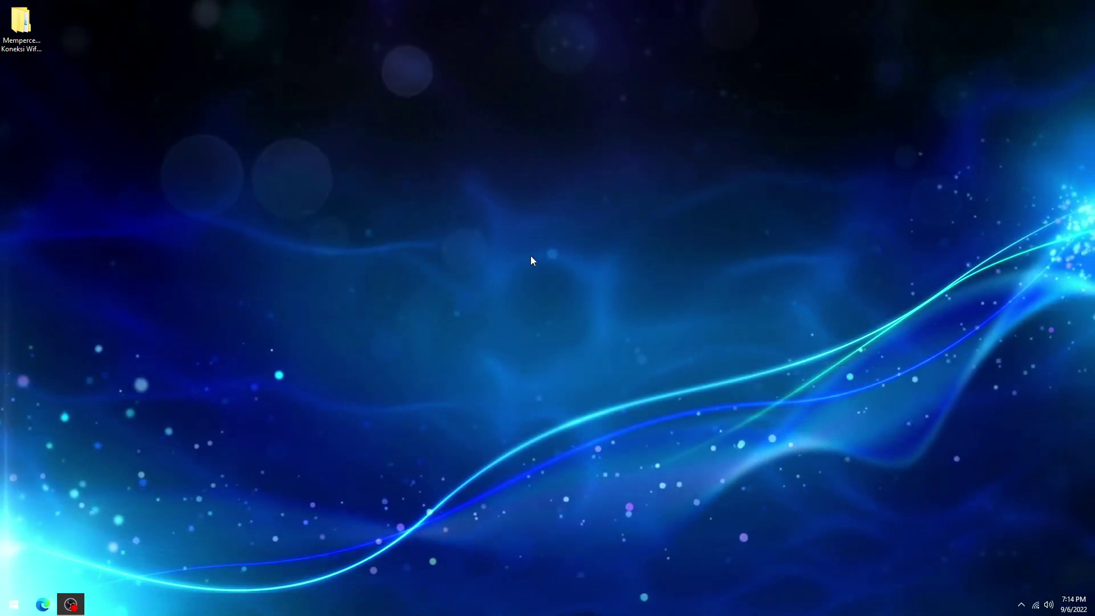
Bring up the Restart option for the computer and dismiss it without restarting.
left_click(23, 599)
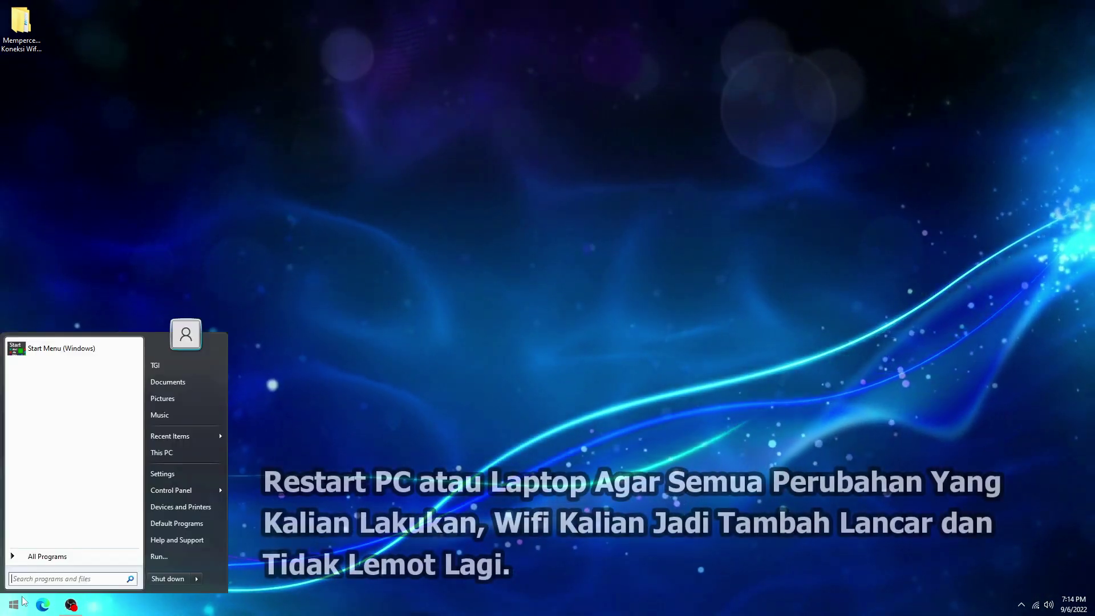
mouse_move(199, 579)
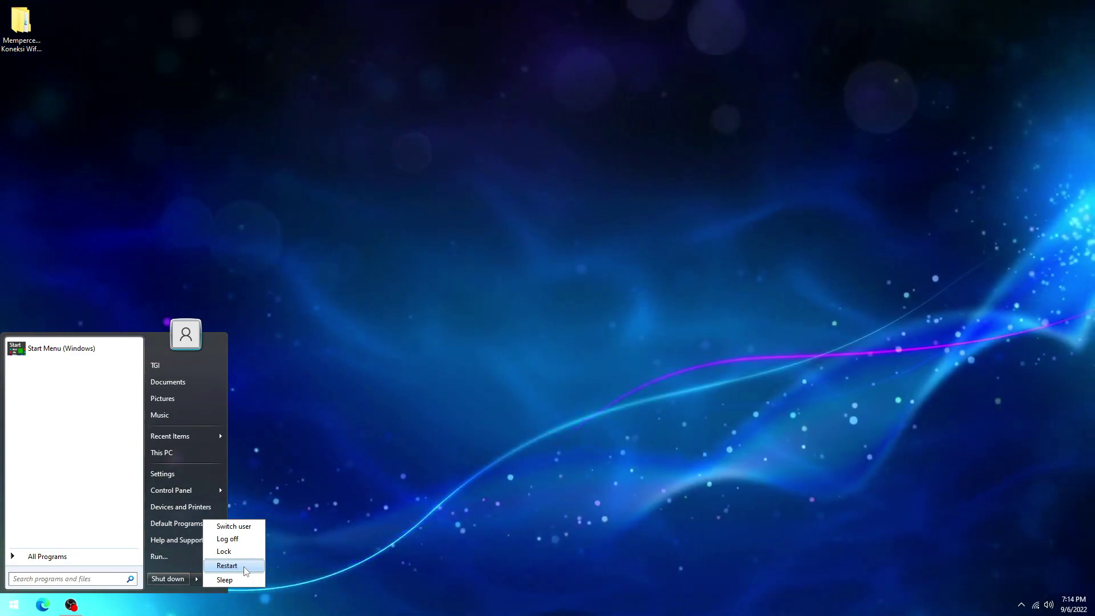
left_click(591, 240)
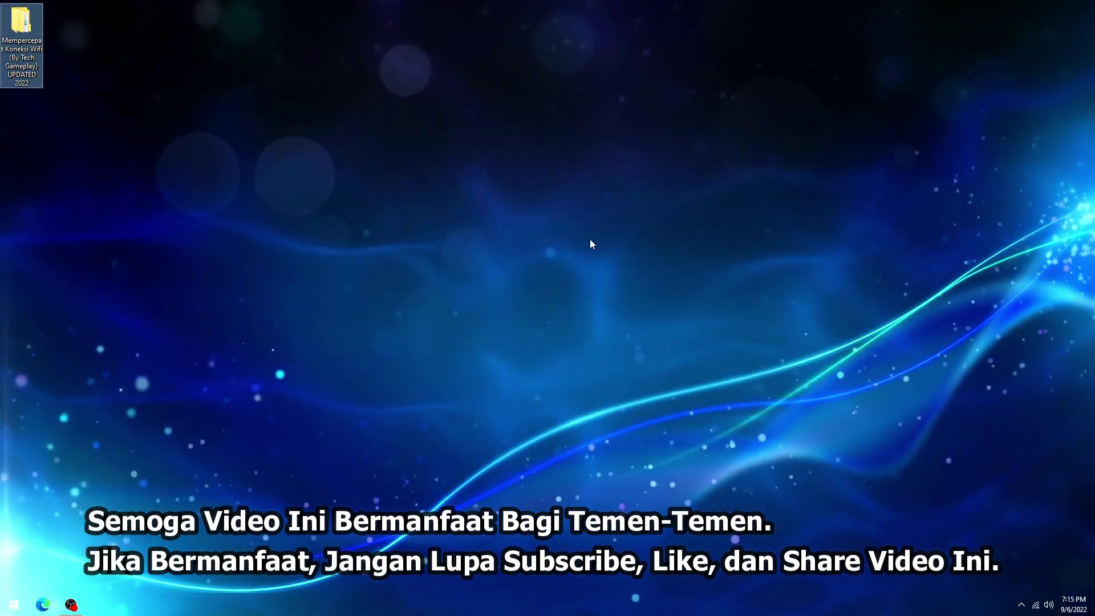
Refresh the desktop.
right_click(591, 240)
left_click(604, 275)
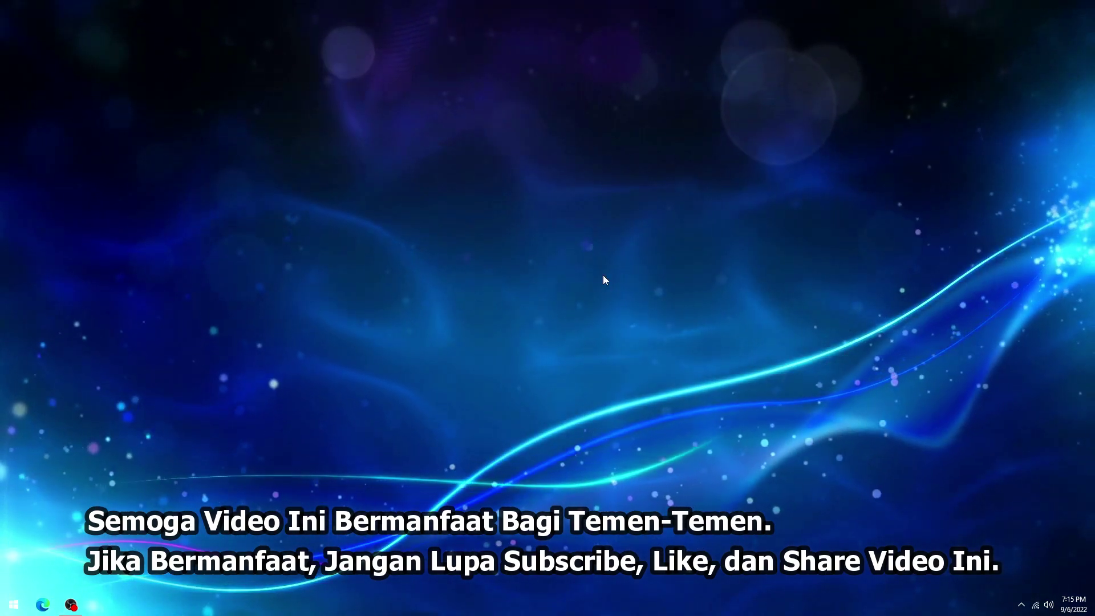